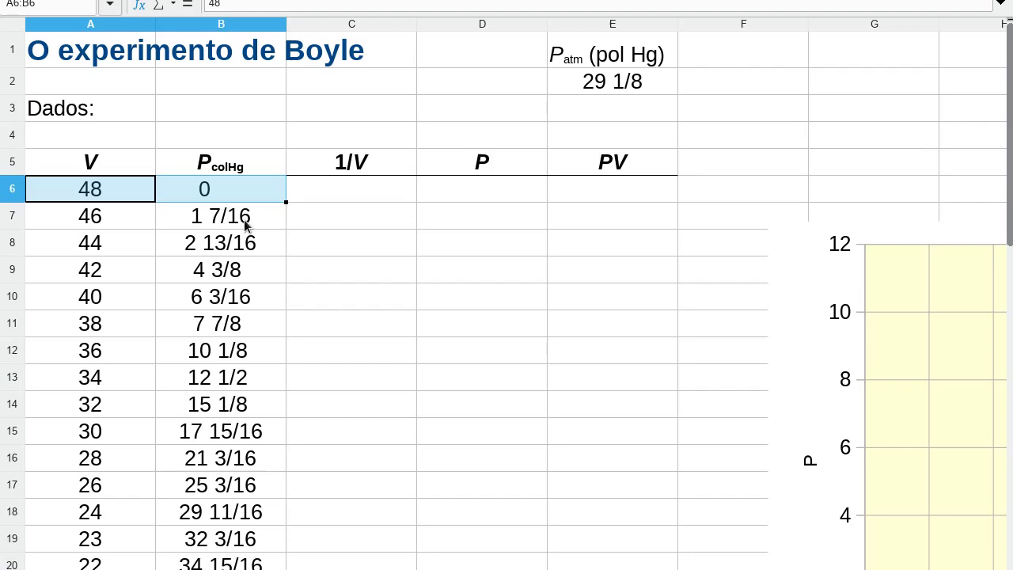
# - Examine the measured volume and mercury-column pressure values in columns A and B and the atmospheric pressure in E2
pyautogui.click(245, 226)
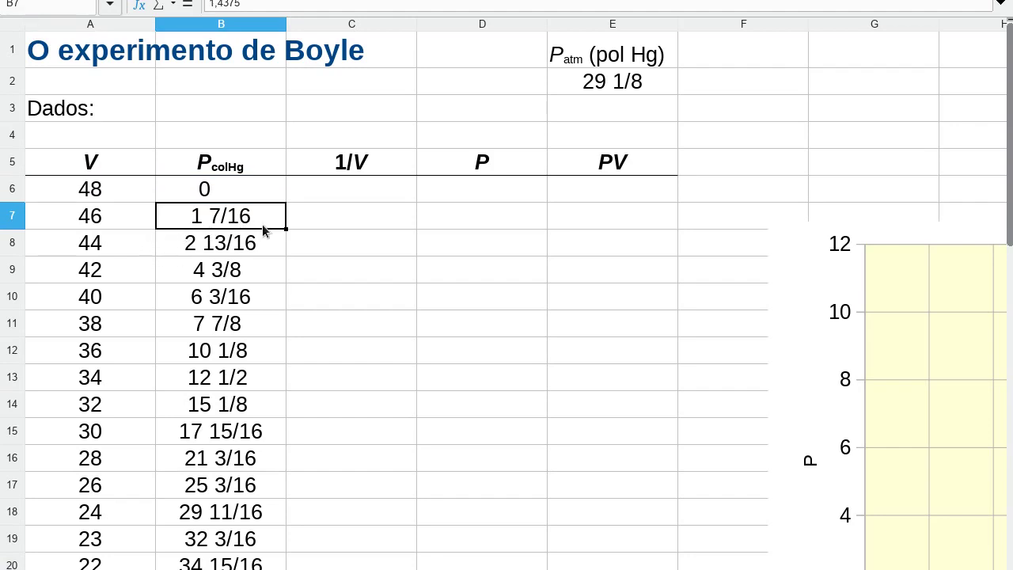
pyautogui.click(127, 220)
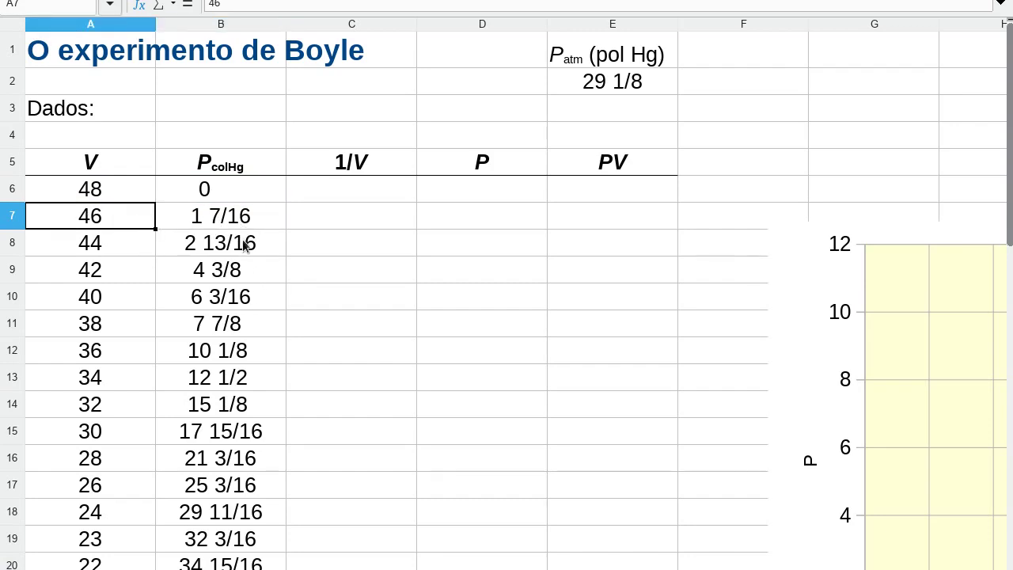
pyautogui.click(214, 274)
pyautogui.click(218, 303)
pyautogui.click(221, 329)
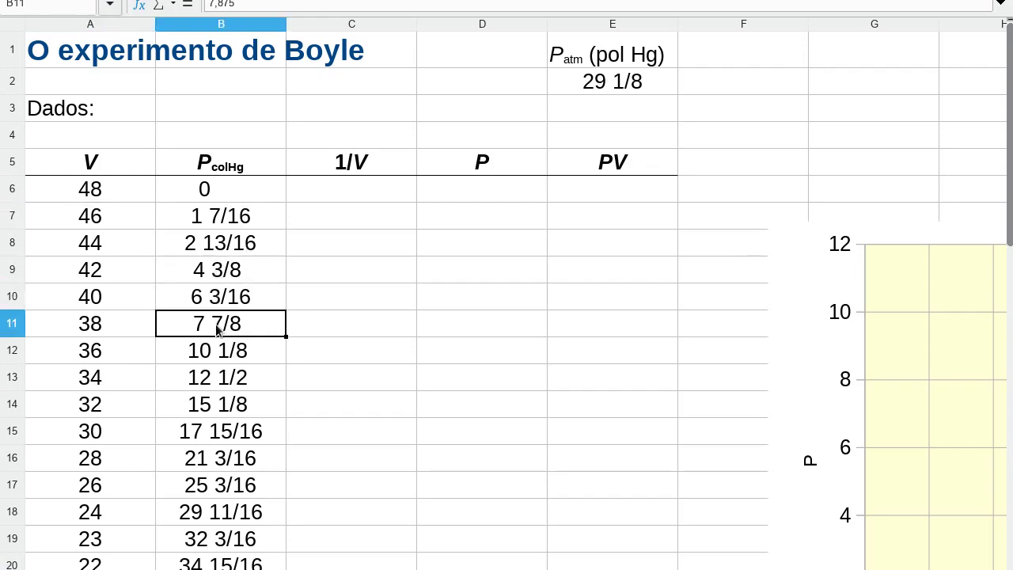
pyautogui.click(220, 360)
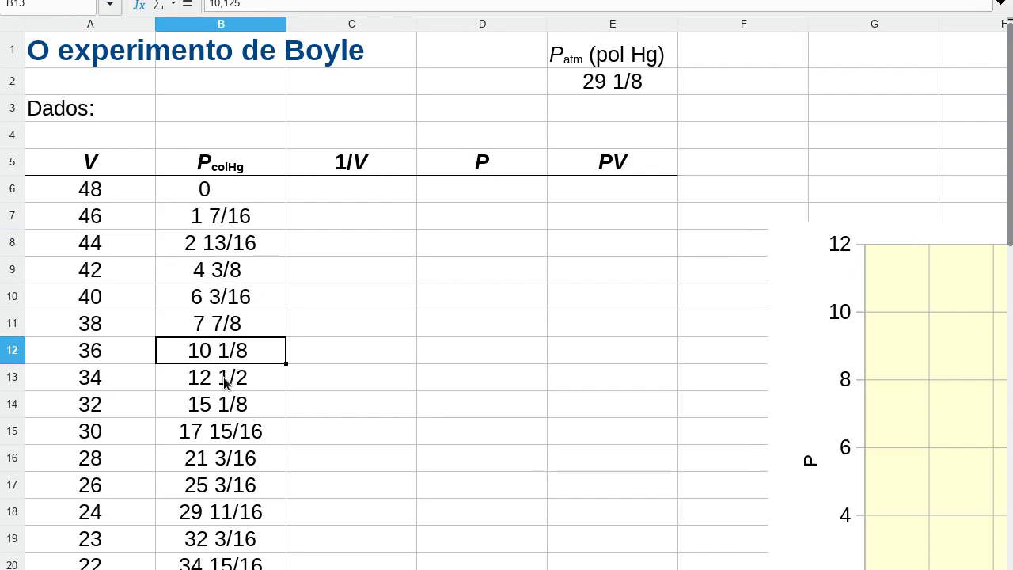
pyautogui.click(221, 379)
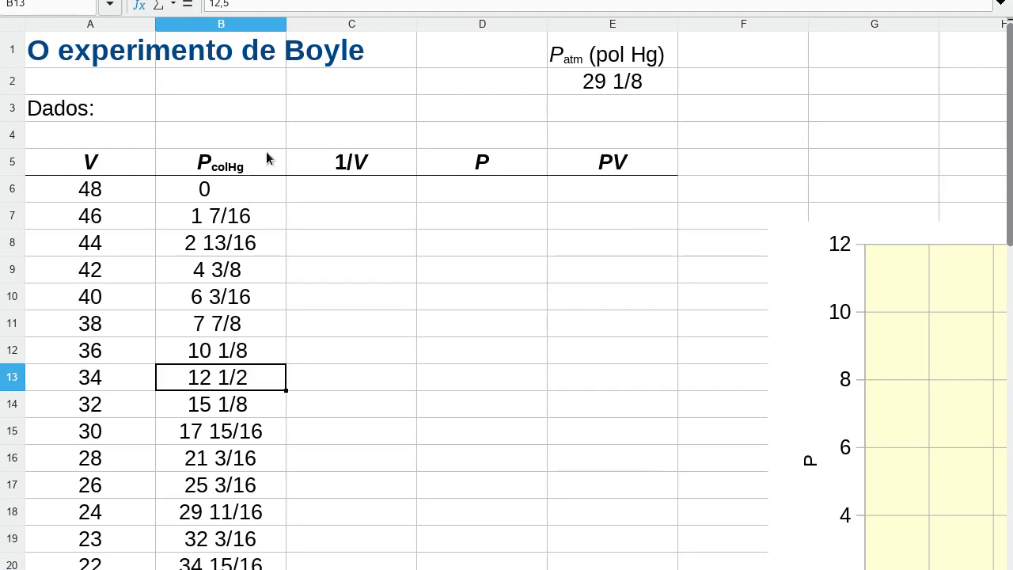
pyautogui.click(548, 53)
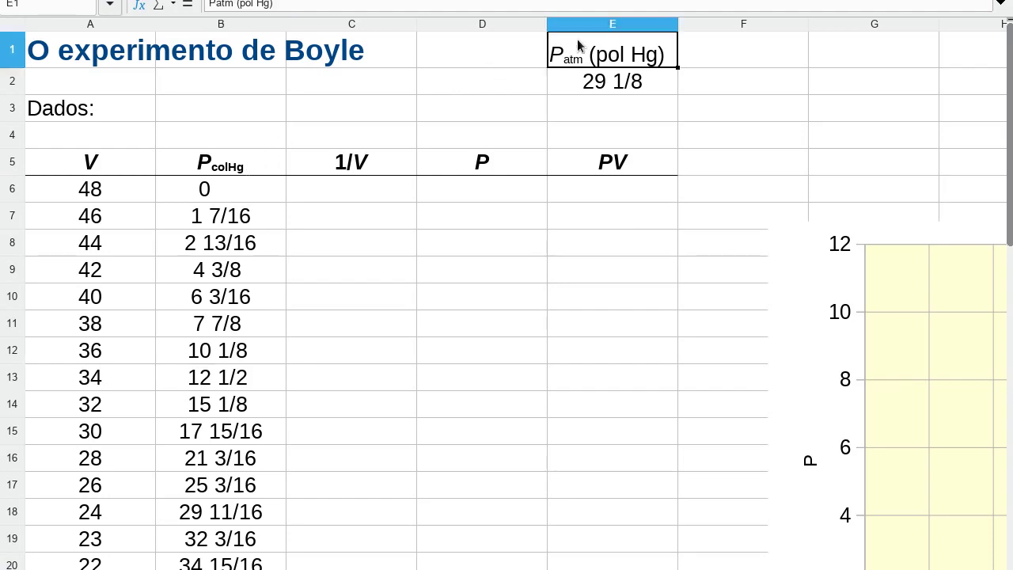
pyautogui.click(606, 91)
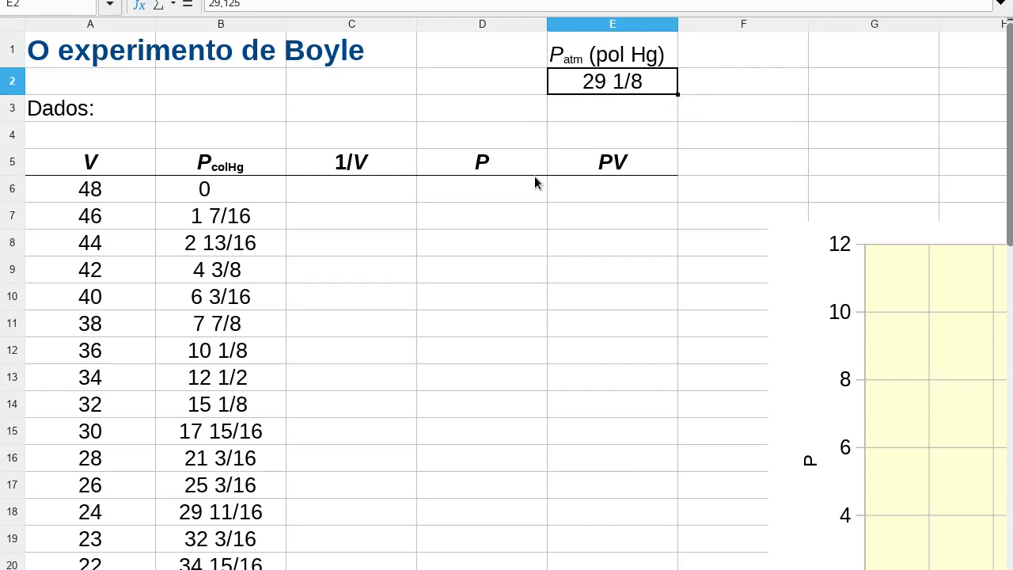
# - Enter the formula =1/A6 in C6 to compute the inverse of the first volume
pyautogui.click(349, 198)
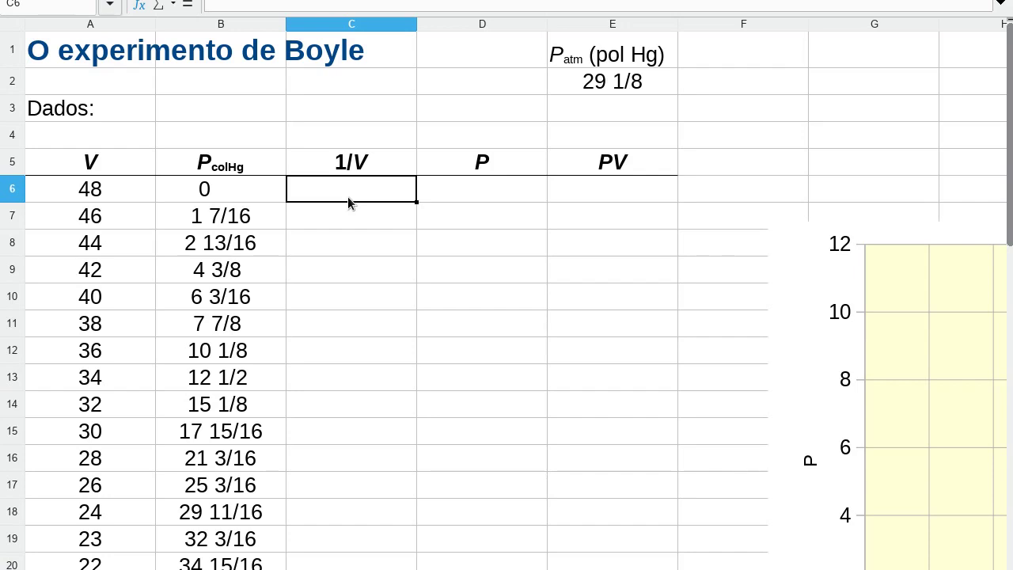
pyautogui.moveTo(352, 161); pyautogui.dragTo(443, 303)
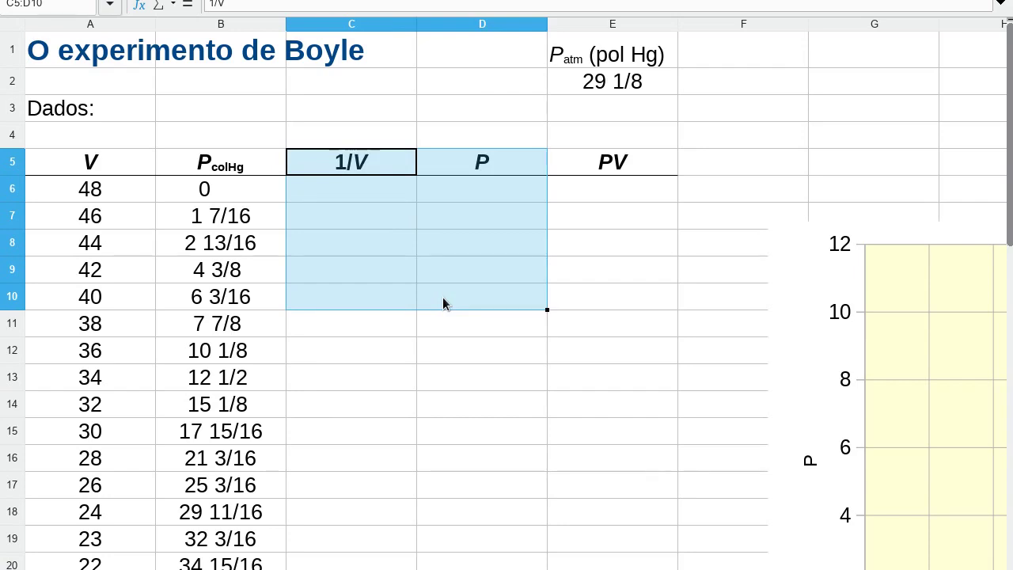
pyautogui.click(379, 197)
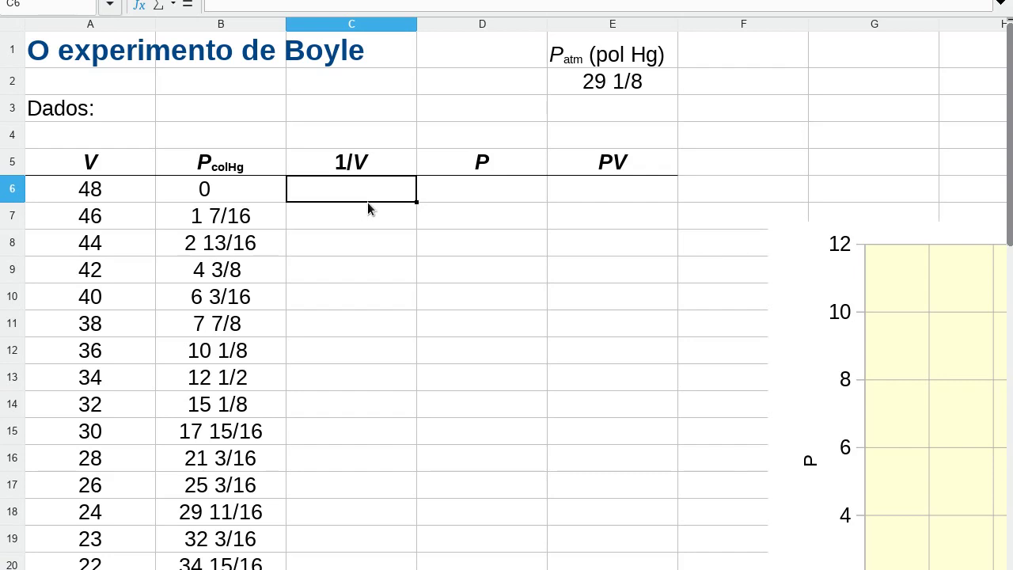
pyautogui.write('=1/')
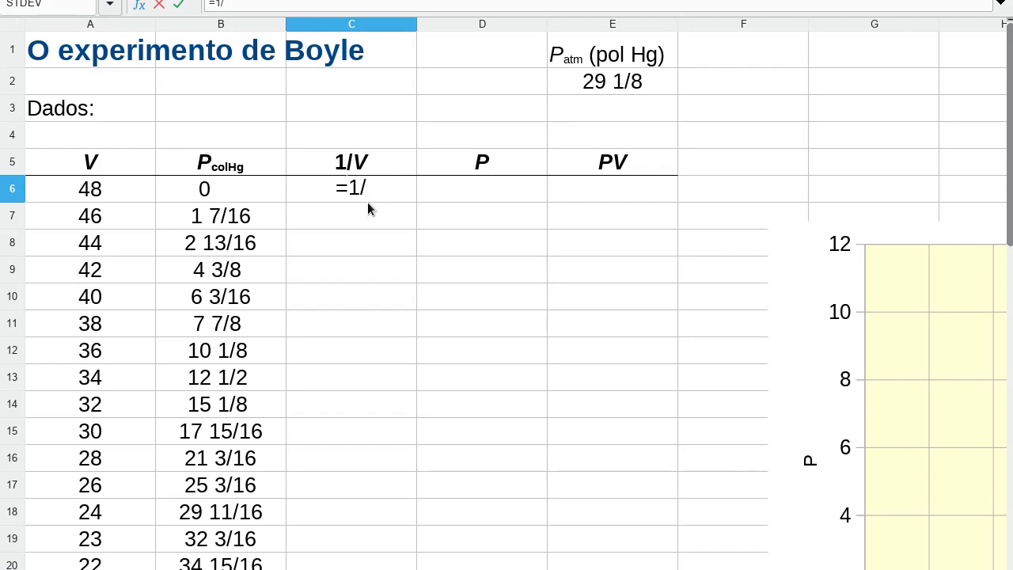
pyautogui.click(101, 204)
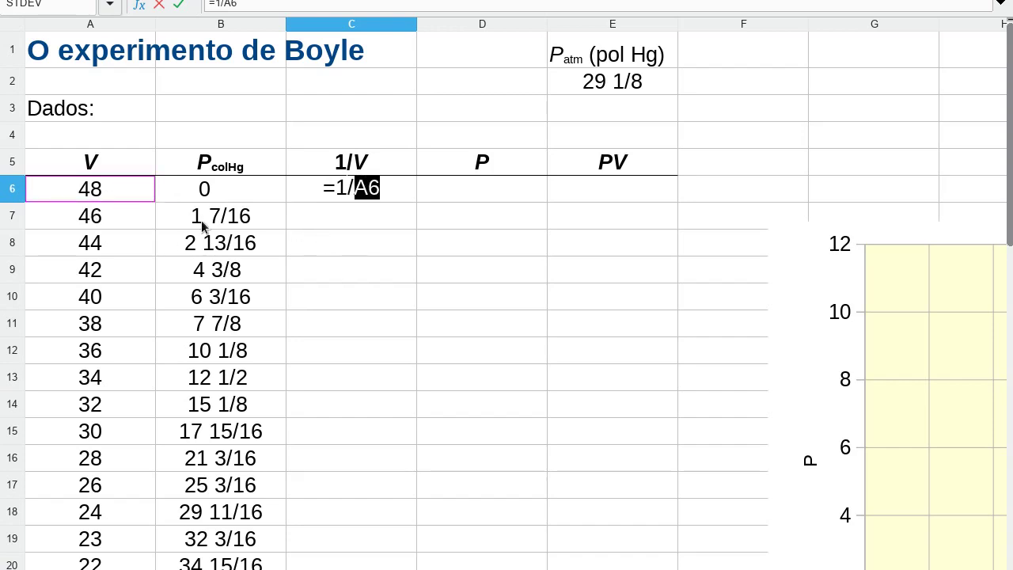
pyautogui.press('Return')
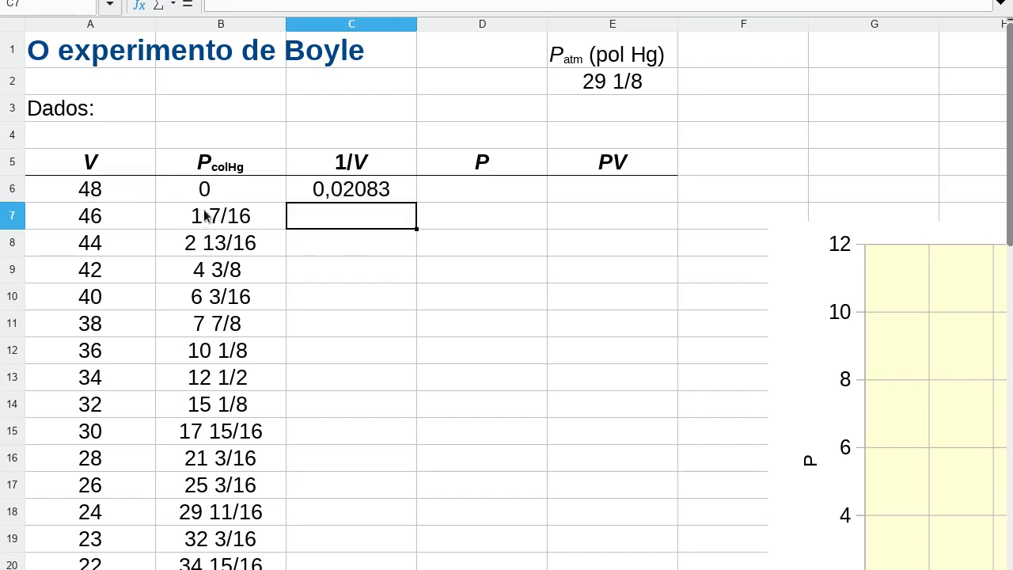
# - Fill the 1/V formula from C6 down to C30, covering all data rows
pyautogui.click(398, 196)
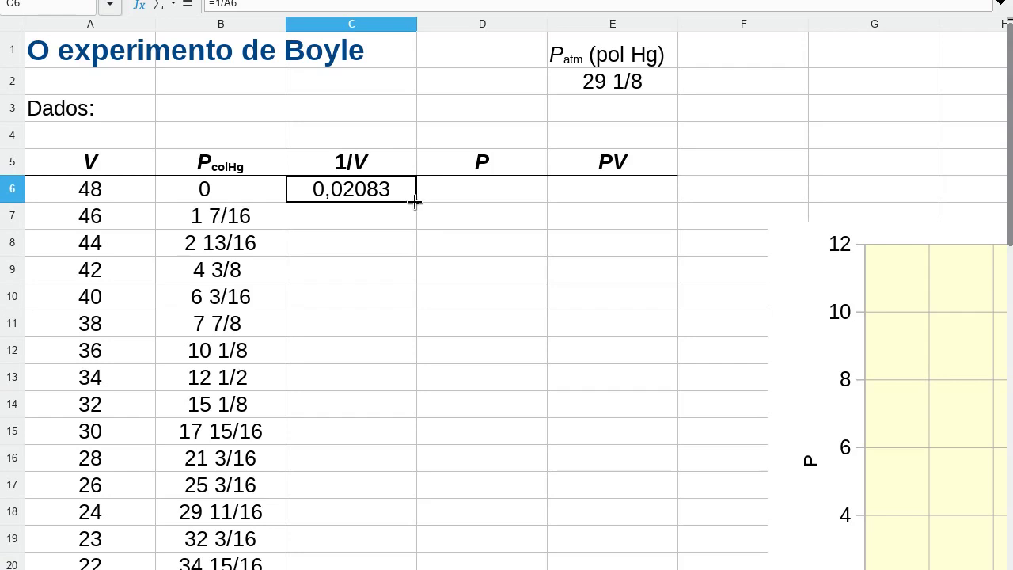
pyautogui.moveTo(414, 202); pyautogui.dragTo(408, 415)
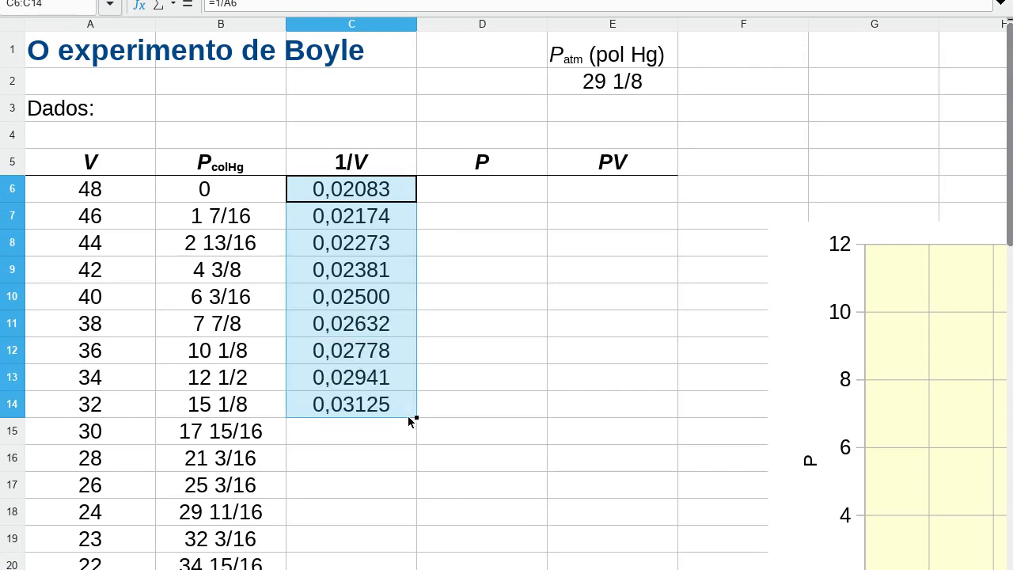
pyautogui.scroll(-4, 401, 389)
pyautogui.scroll(1, 391, 172)
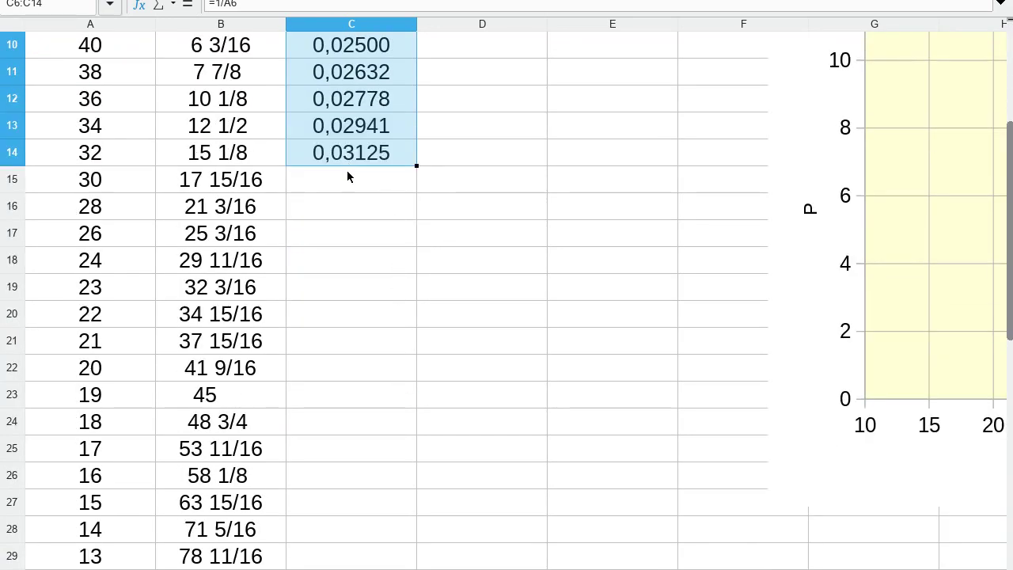
pyautogui.moveTo(416, 166); pyautogui.dragTo(387, 447)
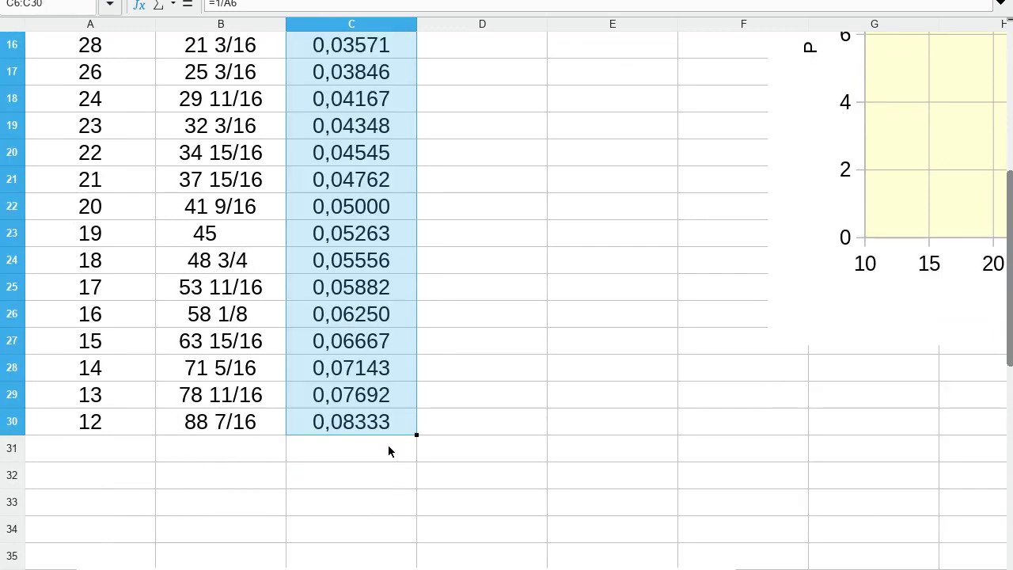
pyautogui.scroll(5, 388, 443)
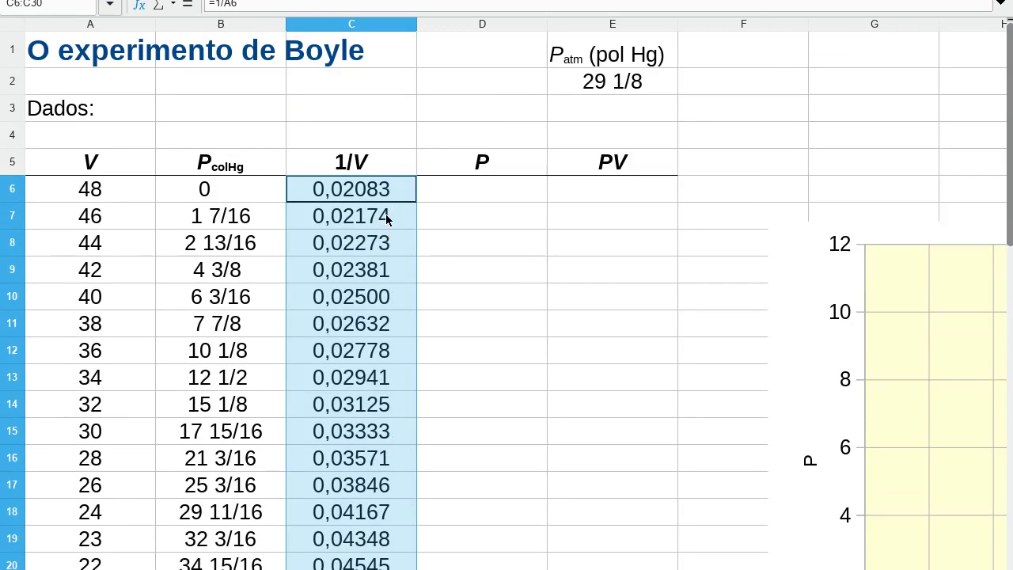
# - Inspect the copied 1/V formulas in C7 through C10 for their cell references, leaving each one without edits
pyautogui.click(388, 215)
pyautogui.doubleClick(388, 214)
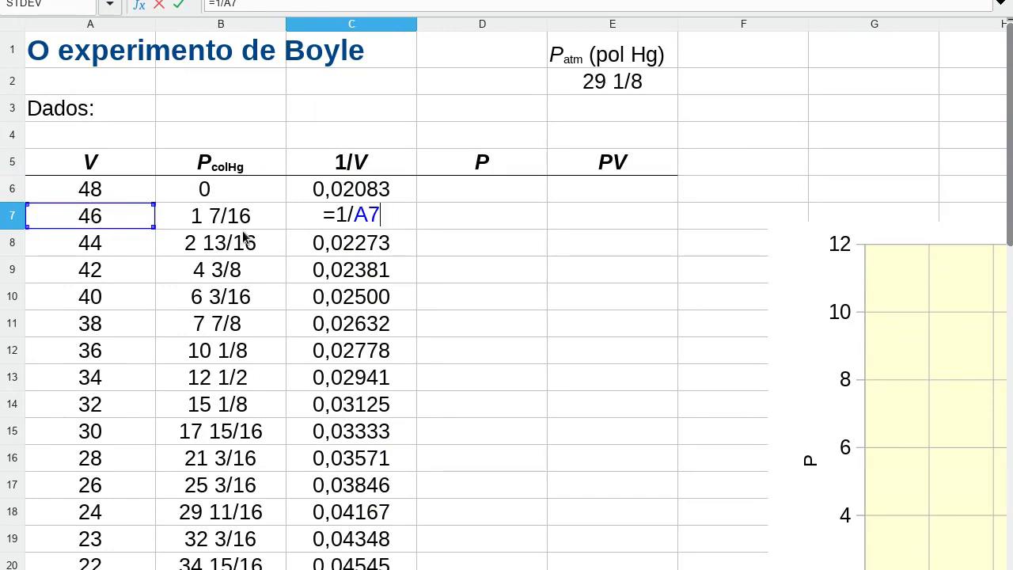
pyautogui.press('Escape')
pyautogui.doubleClick(357, 245)
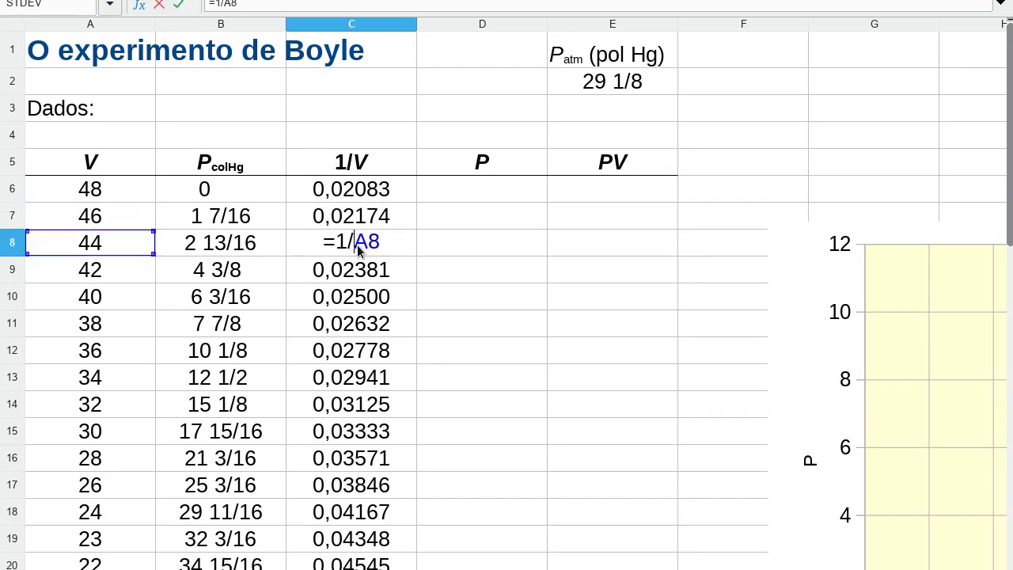
pyautogui.press('Escape')
pyautogui.click(356, 273)
pyautogui.doubleClick(357, 272)
pyautogui.press('Escape')
pyautogui.doubleClick(350, 309)
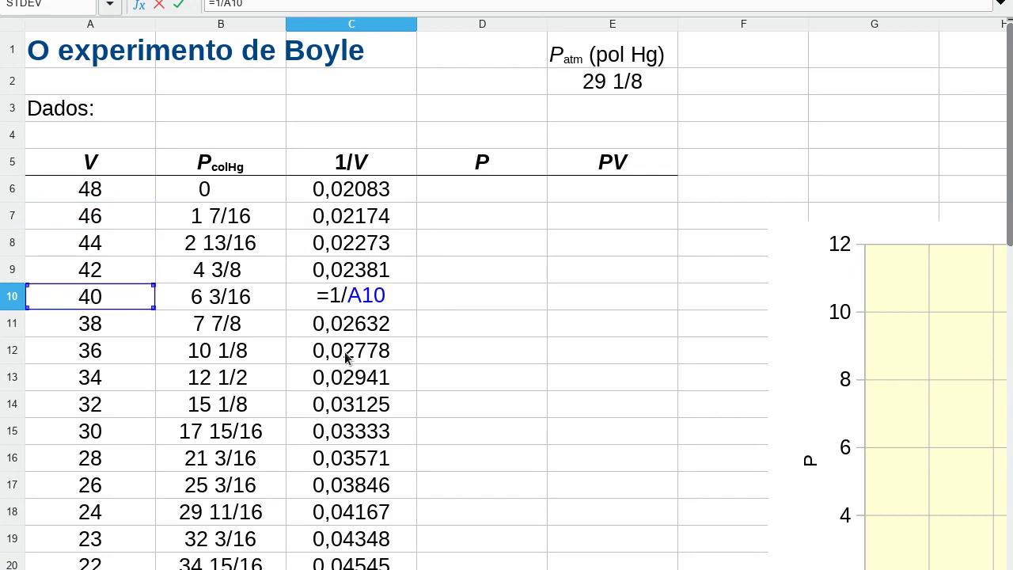
pyautogui.press('Escape')
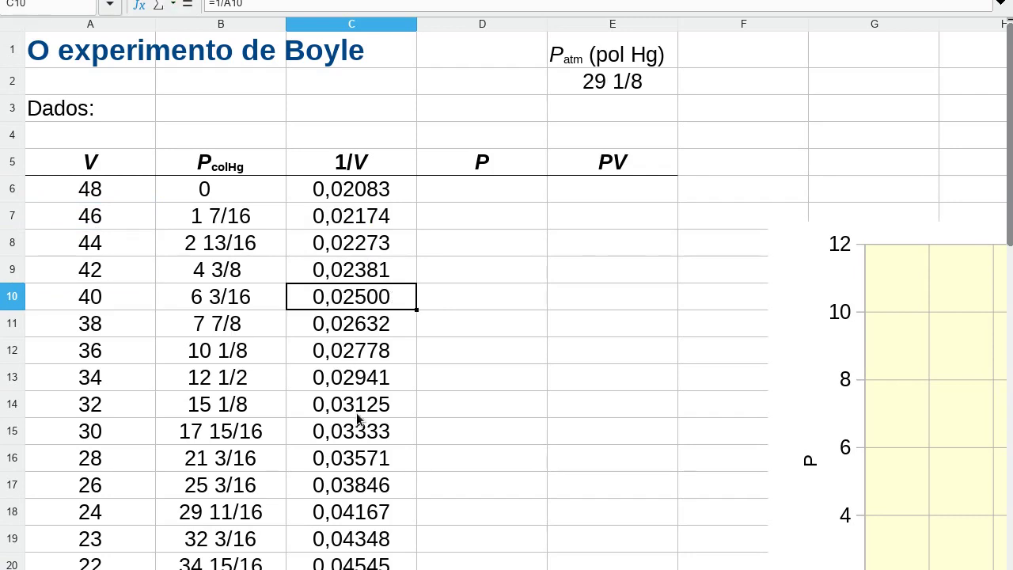
# - Enter the formula =B6+E2 in D6 to add the atmospheric pressure to the first mercury-column pressure
pyautogui.click(481, 196)
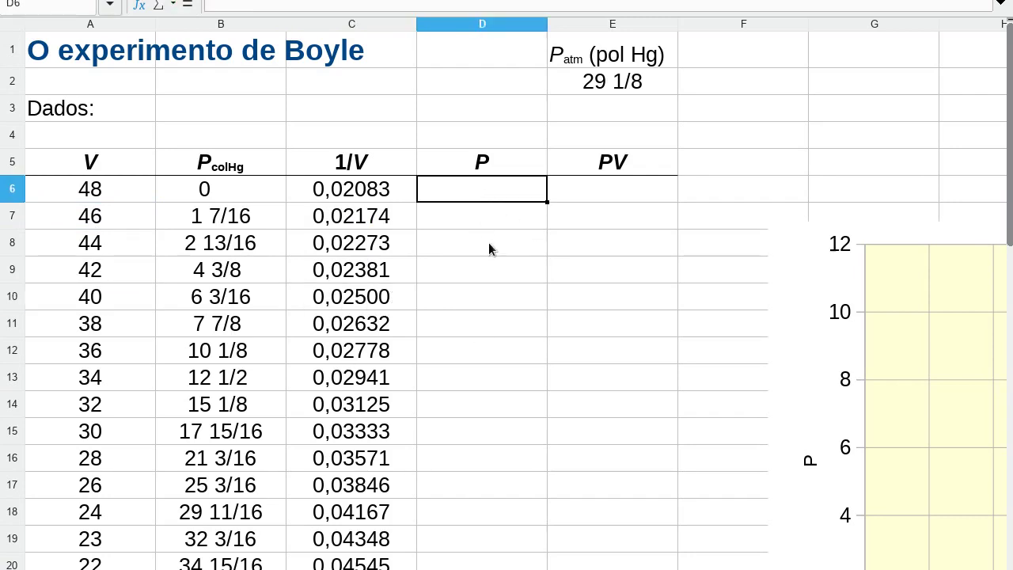
pyautogui.write('=')
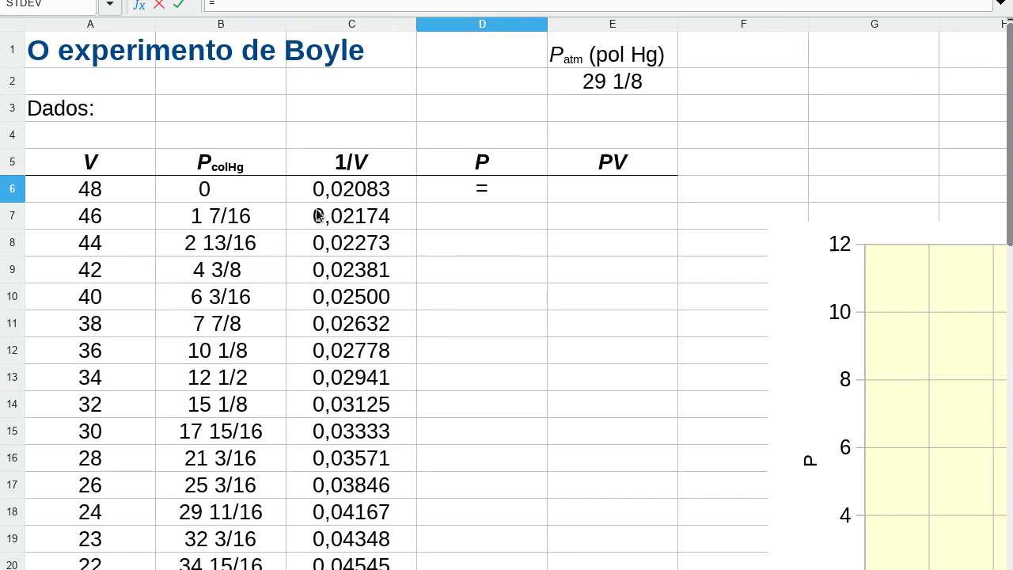
pyautogui.click(230, 193)
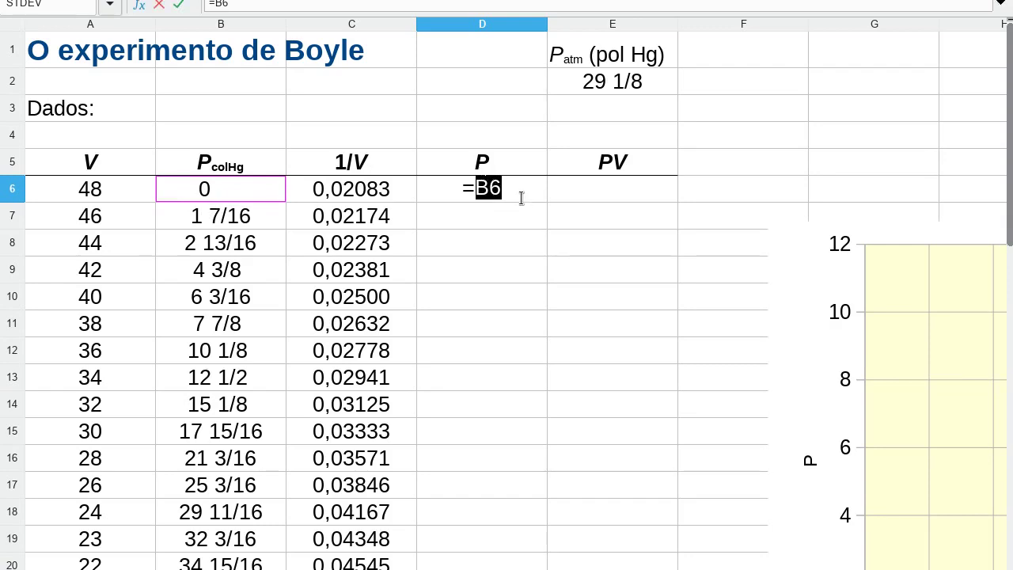
pyautogui.write('=')
pyautogui.press('BackSpace')
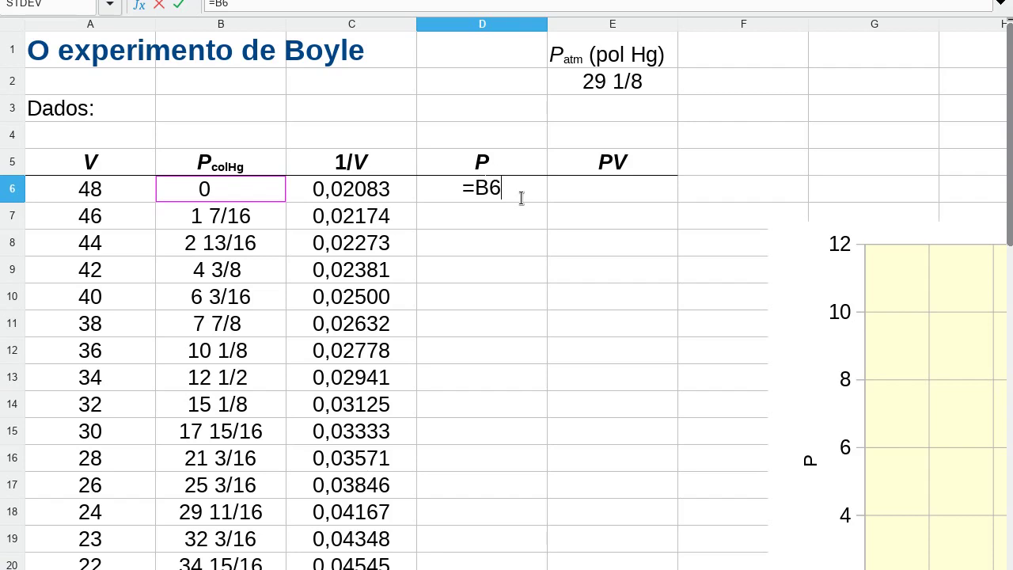
pyautogui.write('+')
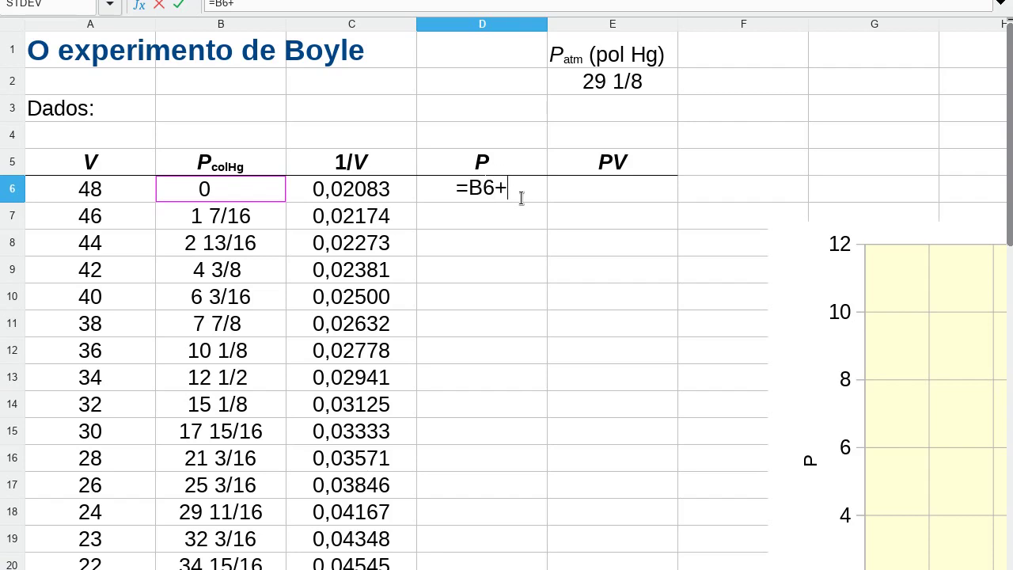
pyautogui.click(619, 88)
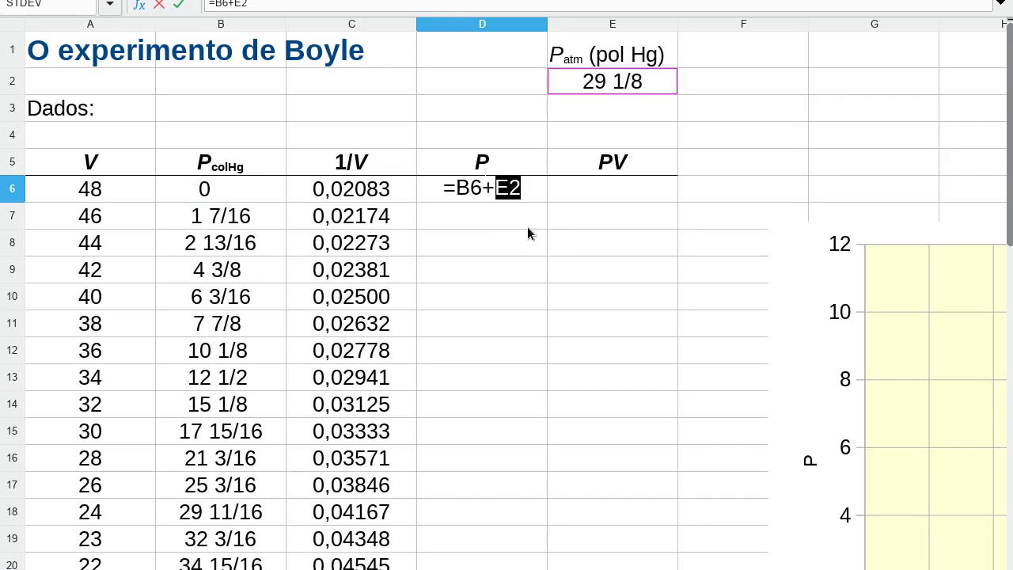
pyautogui.press('Return')
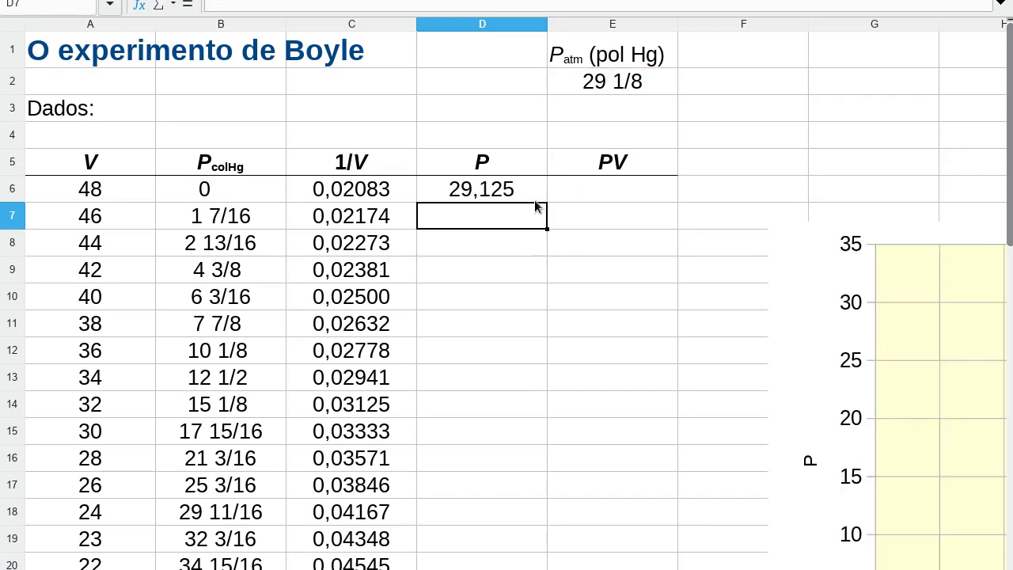
# - Try to fill the total pressure formula from D6 down to D8
pyautogui.click(535, 187)
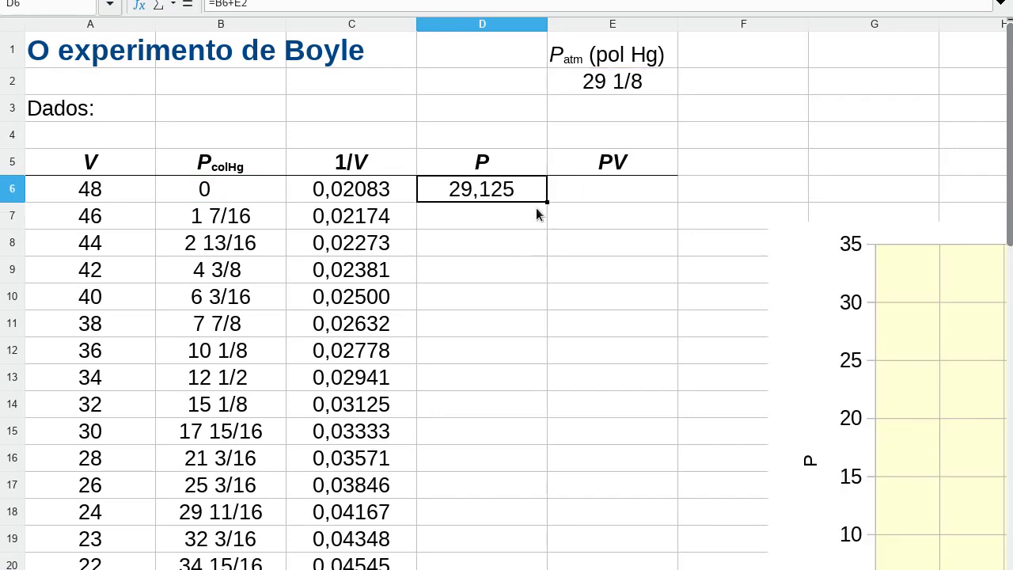
pyautogui.click(606, 82)
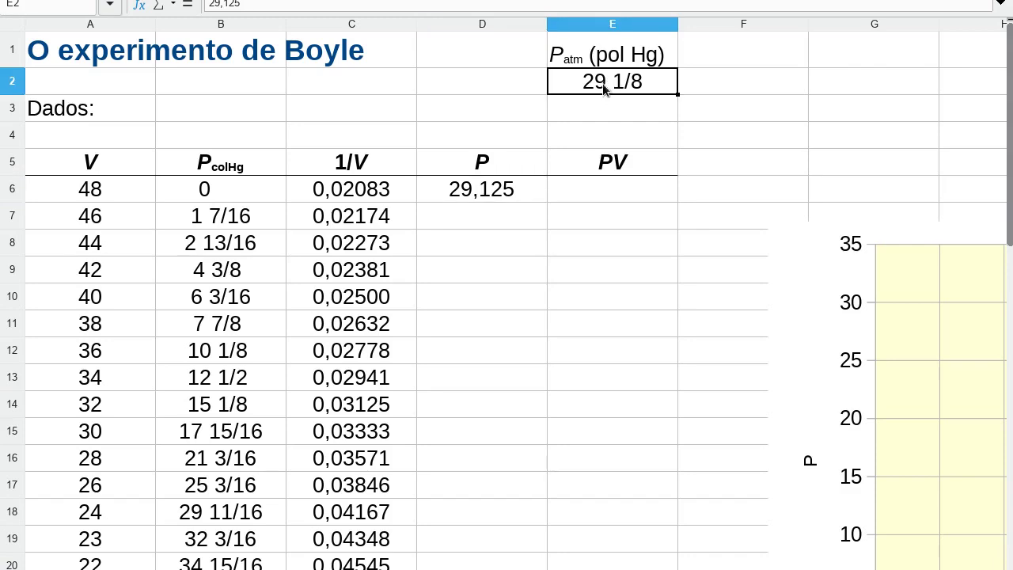
pyautogui.click(510, 197)
pyautogui.moveTo(545, 203); pyautogui.dragTo(542, 253)
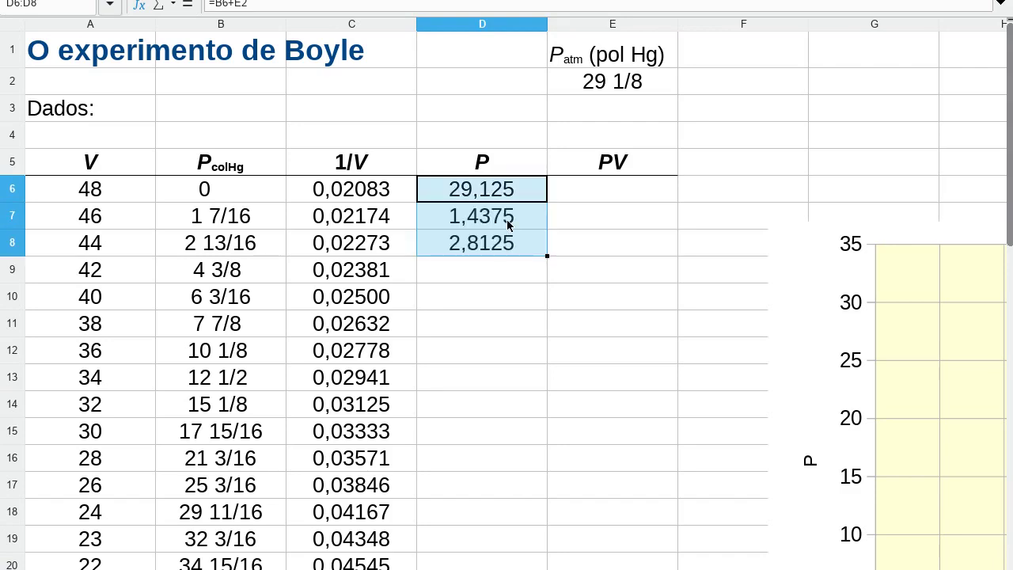
# - Check the cell references in D7's copied formula and clear the contents of D7:D8
pyautogui.doubleClick(512, 222)
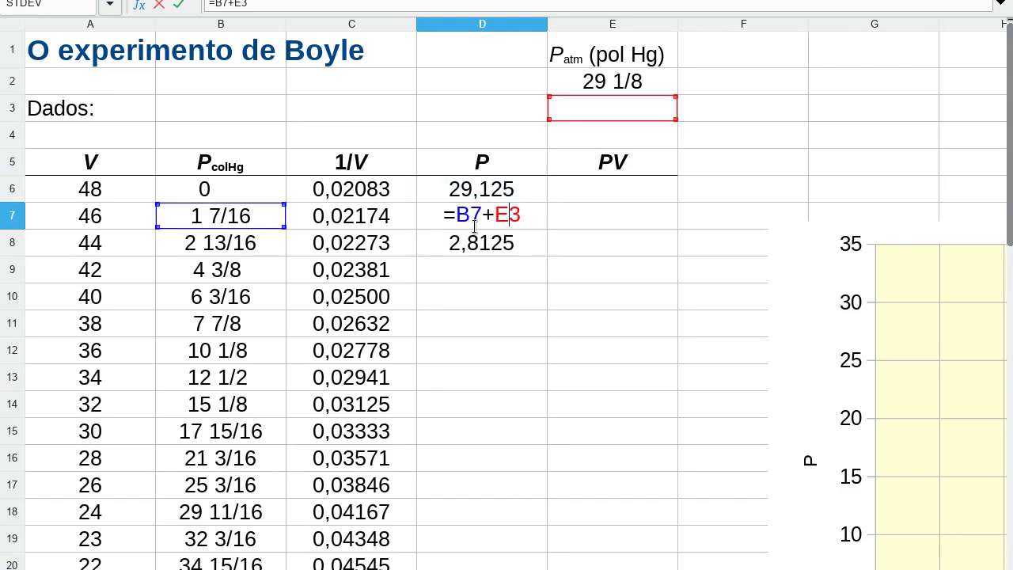
pyautogui.click(508, 210)
pyautogui.press('Return')
pyautogui.moveTo(527, 226); pyautogui.dragTo(526, 246)
pyautogui.press('Delete')
# - Add dollar signs to the E2 reference in D6's formula so it reads =B6+$E$2
pyautogui.doubleClick(492, 190)
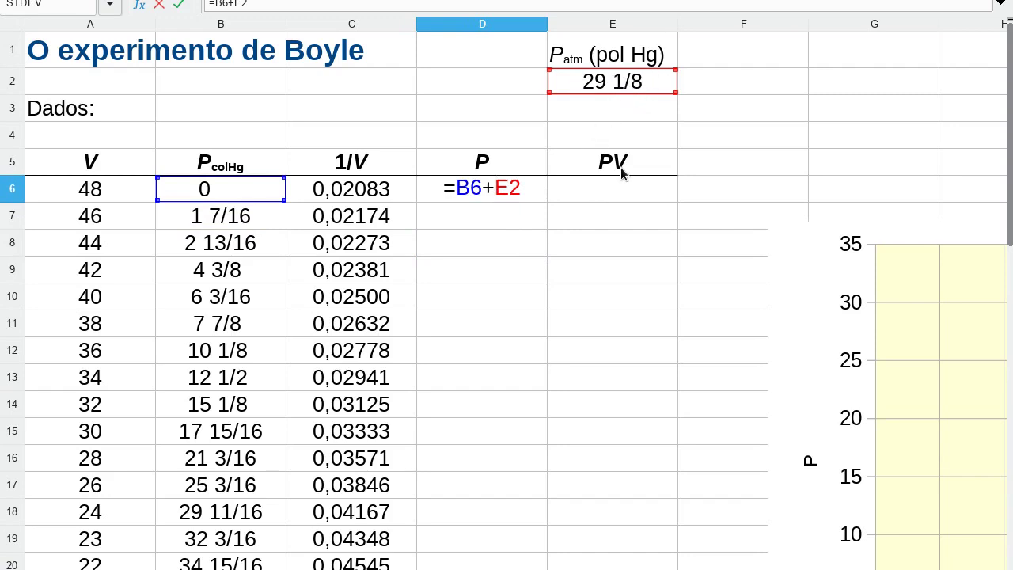
pyautogui.hotkey('shift', 'F4')
pyautogui.hotkey('shift', 'F4')
pyautogui.hotkey('shift', 'F4')
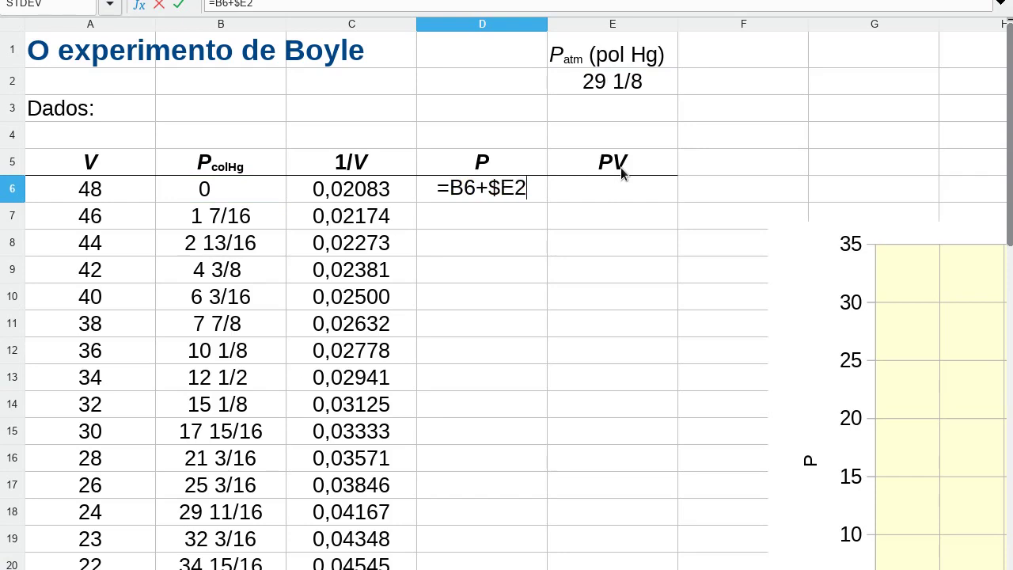
pyautogui.write('$')
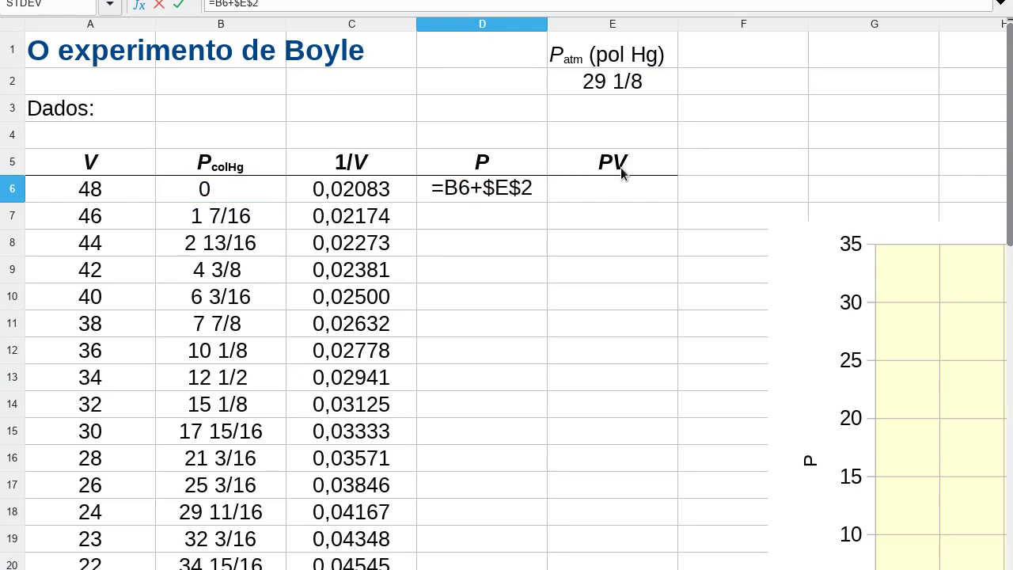
# - Remove the atmospheric pressure reference from D6's formula, pick E2 again and make it absolute, giving =B6+$E$2
pyautogui.press('BackSpace')
pyautogui.press('BackSpace')
pyautogui.press('BackSpace')
pyautogui.press('BackSpace')
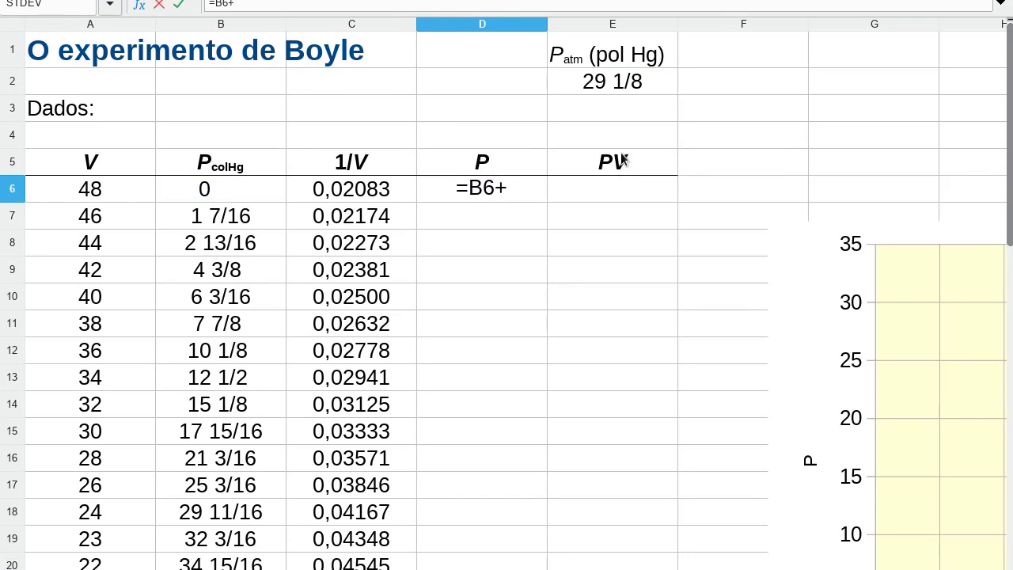
pyautogui.click(623, 81)
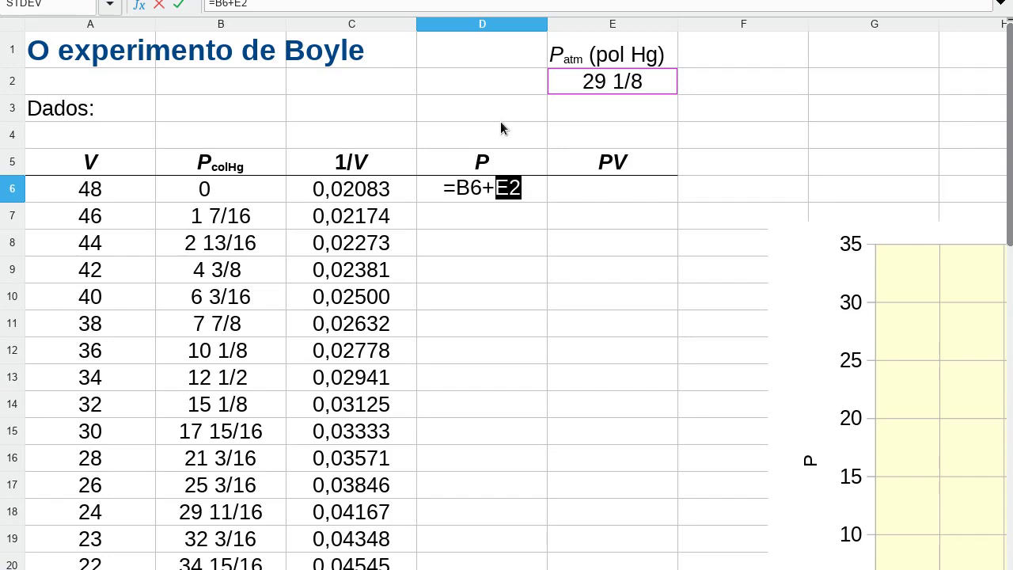
pyautogui.press('F4')
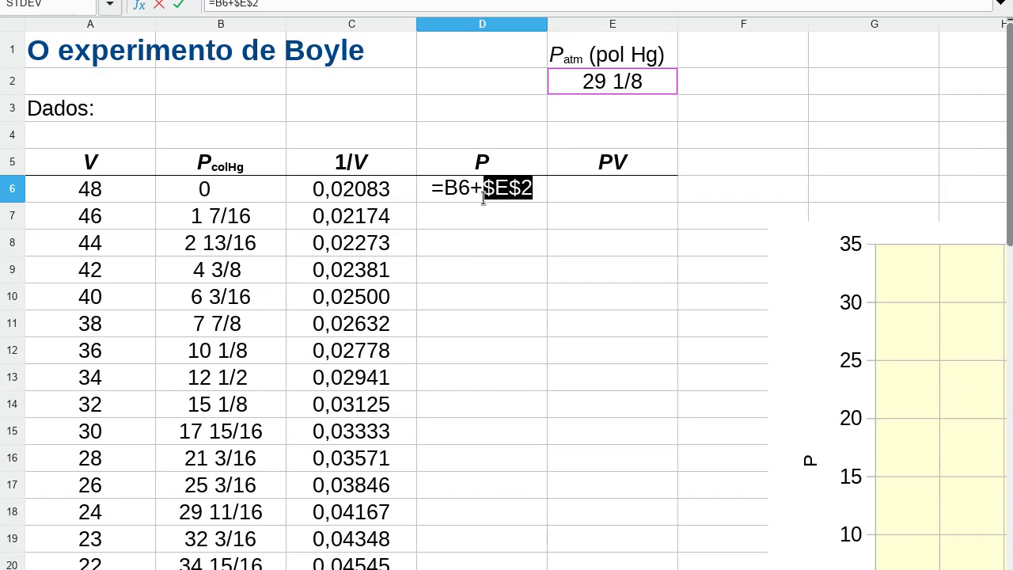
pyautogui.press('Return')
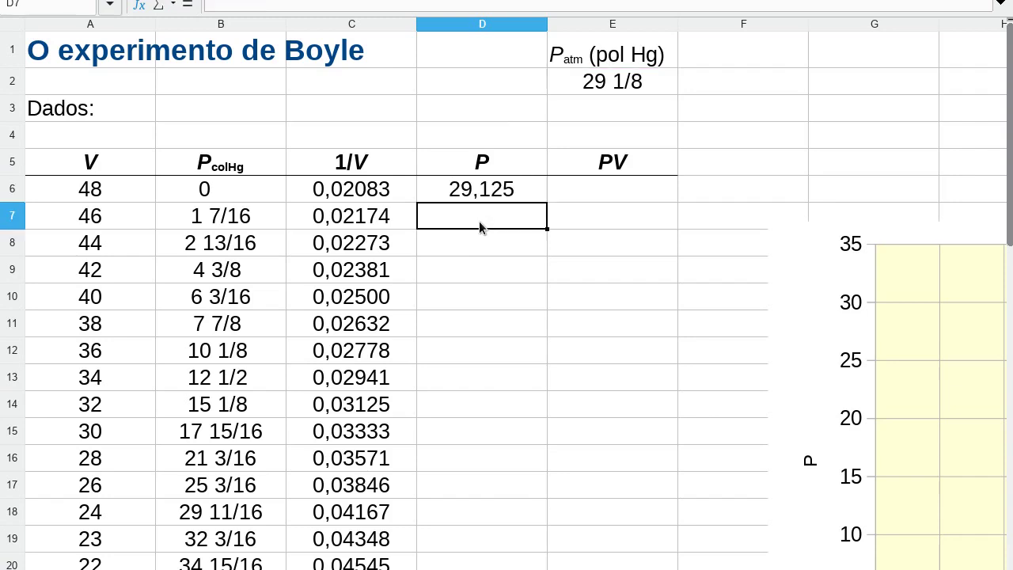
# - Fill the total pressure formula from D6 down to D8 and check the cell references copied into D7 and D8
pyautogui.click(537, 198)
pyautogui.moveTo(545, 202); pyautogui.dragTo(547, 255)
pyautogui.click(521, 221)
pyautogui.doubleClick(521, 222)
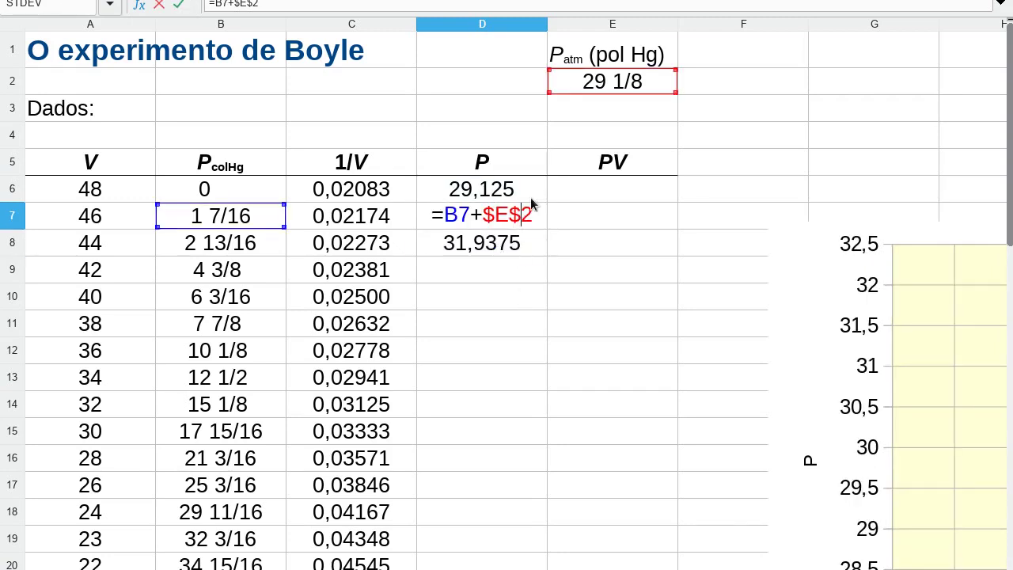
pyautogui.click(491, 244)
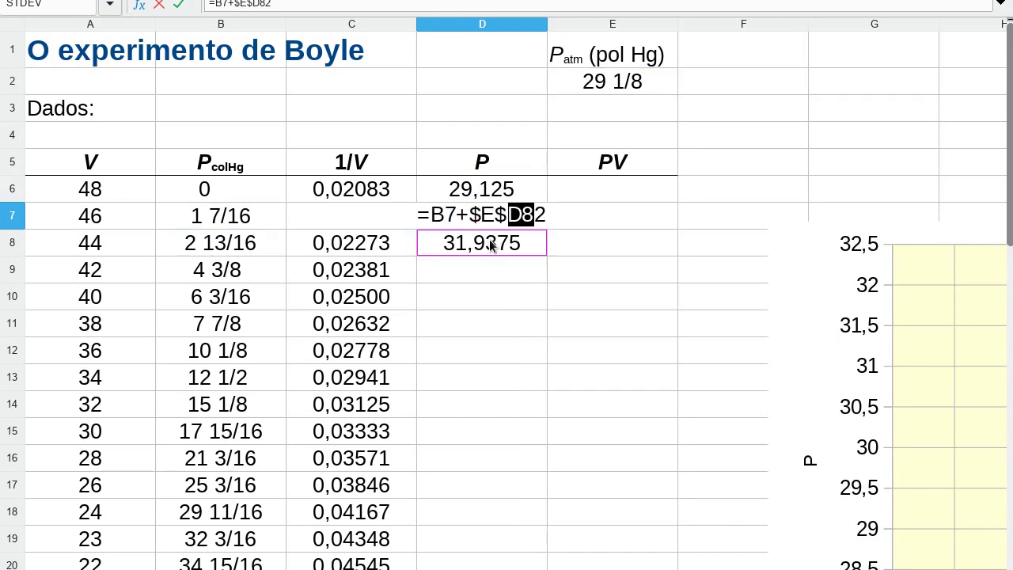
pyautogui.press('Escape')
pyautogui.doubleClick(488, 243)
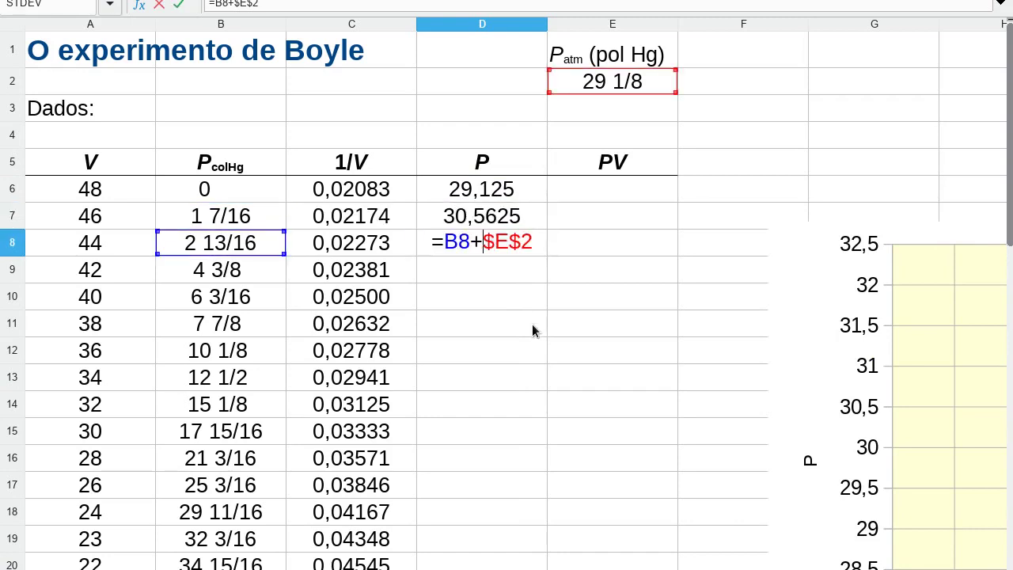
pyautogui.press('Return')
# - Fill the total pressure formula from D8 down to D30 to complete the P column
pyautogui.moveTo(544, 256); pyautogui.dragTo(549, 510)
pyautogui.scroll(4, 544, 500)
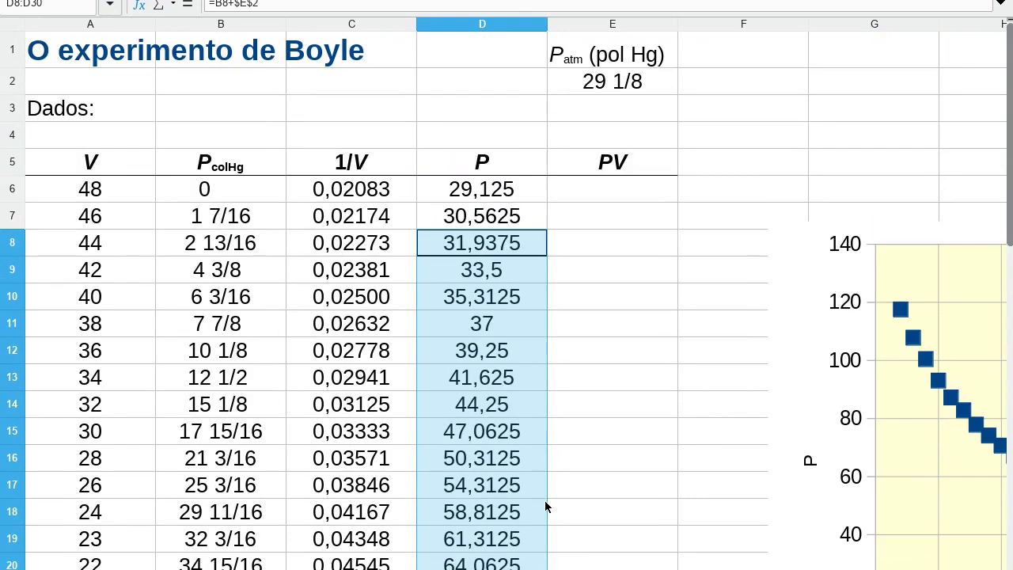
# - Review the 1/V, P and V columns and examine the scatter chart of P against V
pyautogui.moveTo(368, 159); pyautogui.dragTo(501, 562)
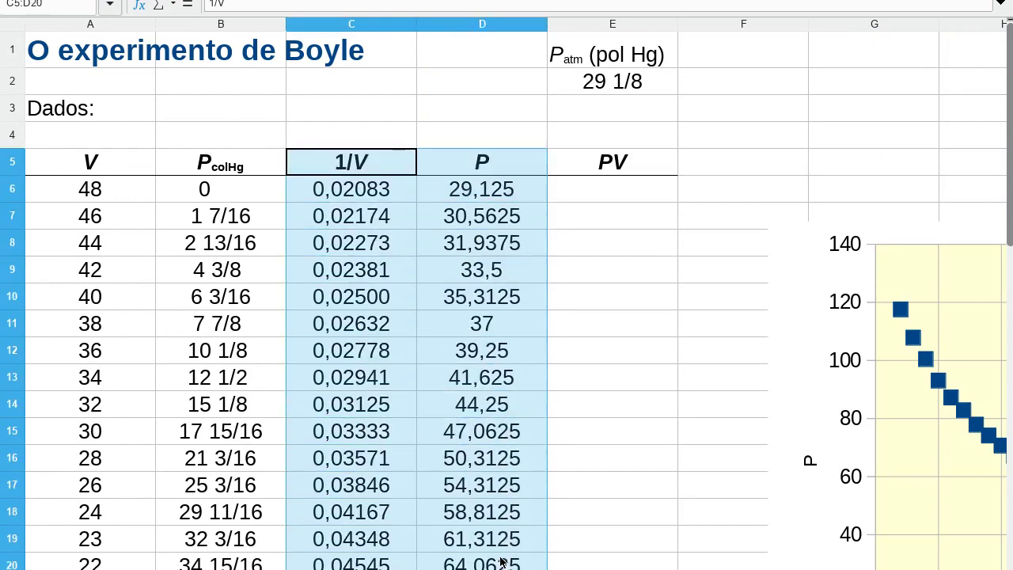
pyautogui.click(609, 198)
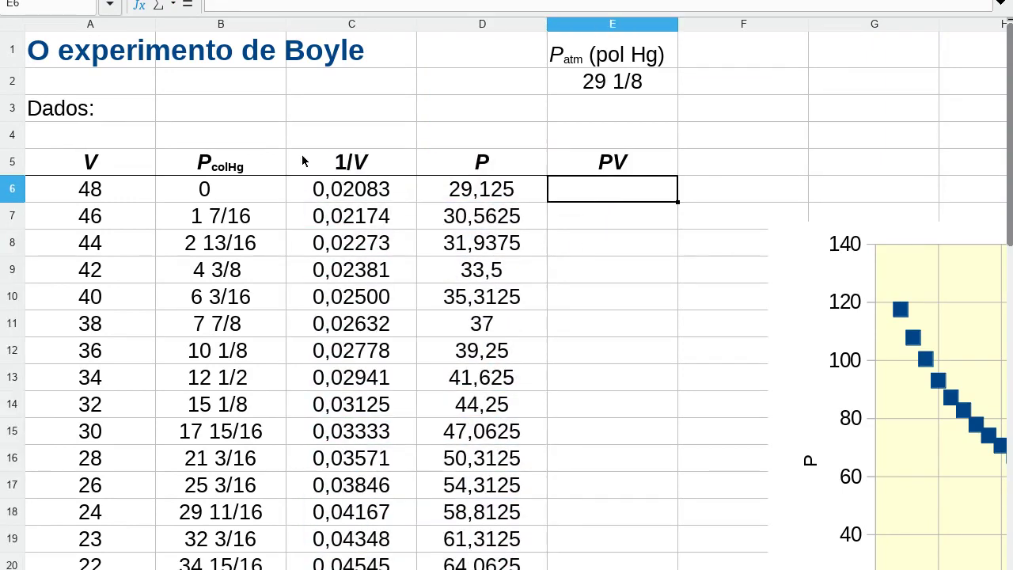
pyautogui.moveTo(482, 158); pyautogui.dragTo(493, 539)
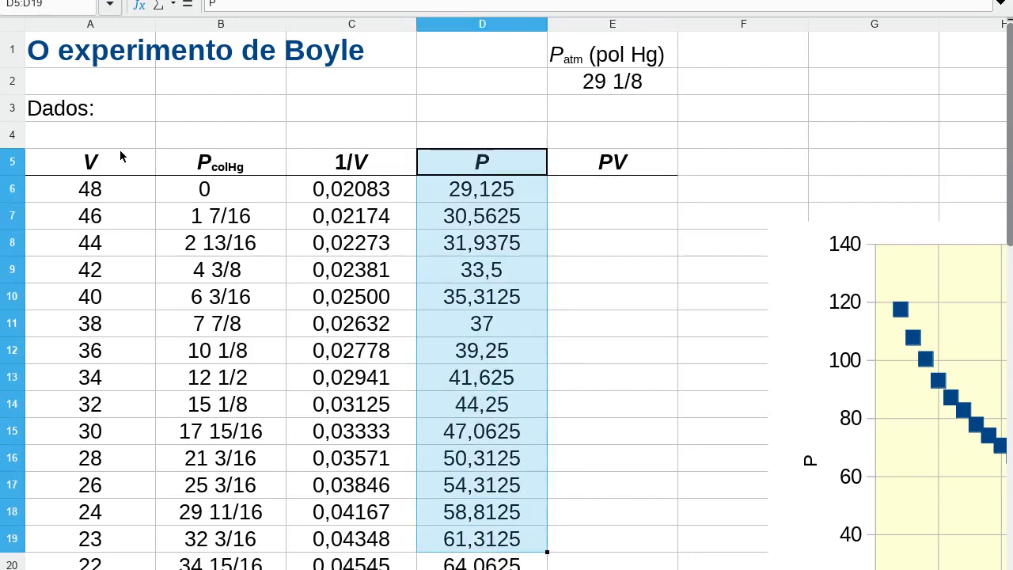
pyautogui.click(108, 159)
pyautogui.moveTo(109, 158); pyautogui.dragTo(109, 516)
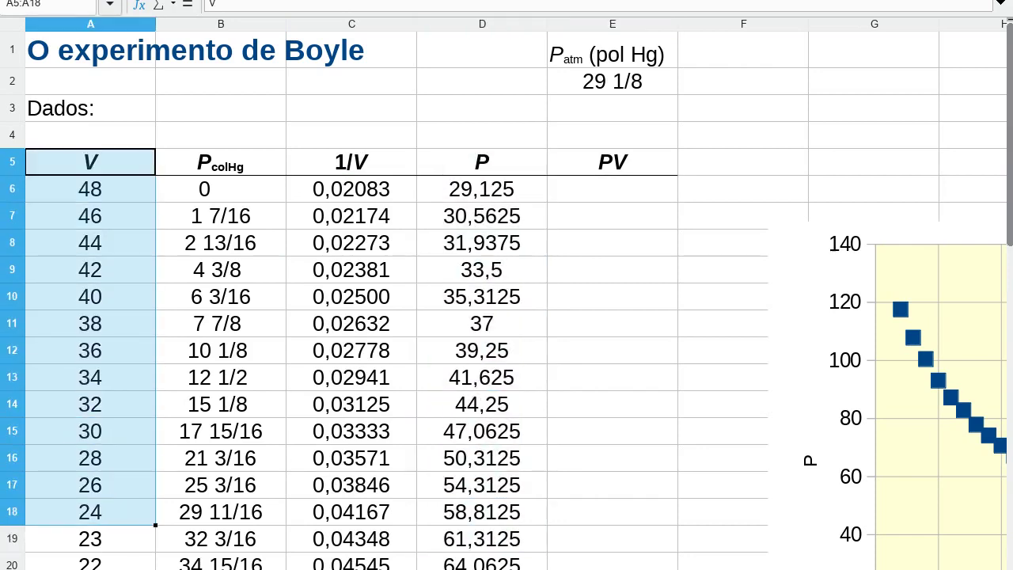
pyautogui.hscroll(4, 507, 316)
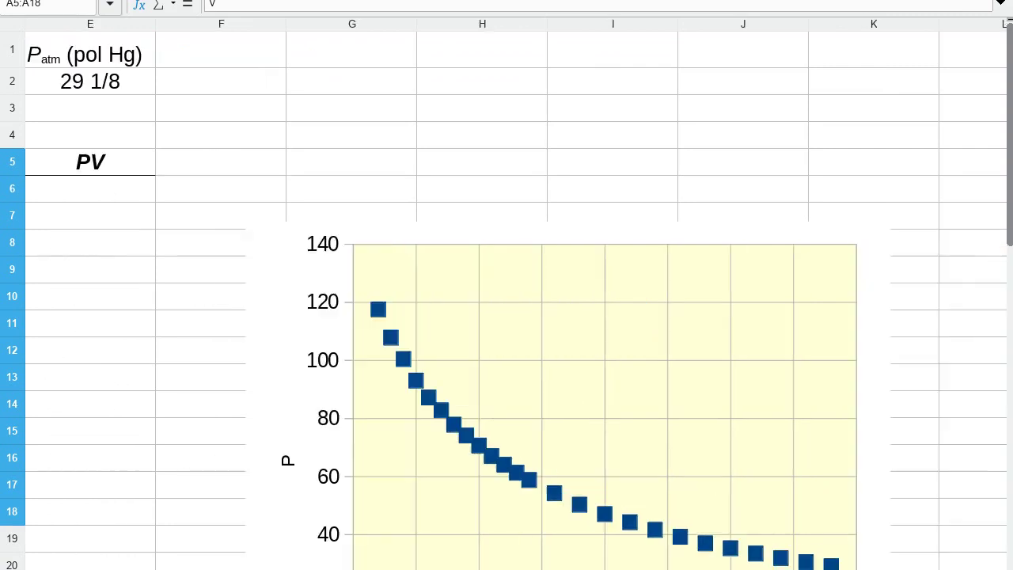
pyautogui.scroll(-2, 538, 413)
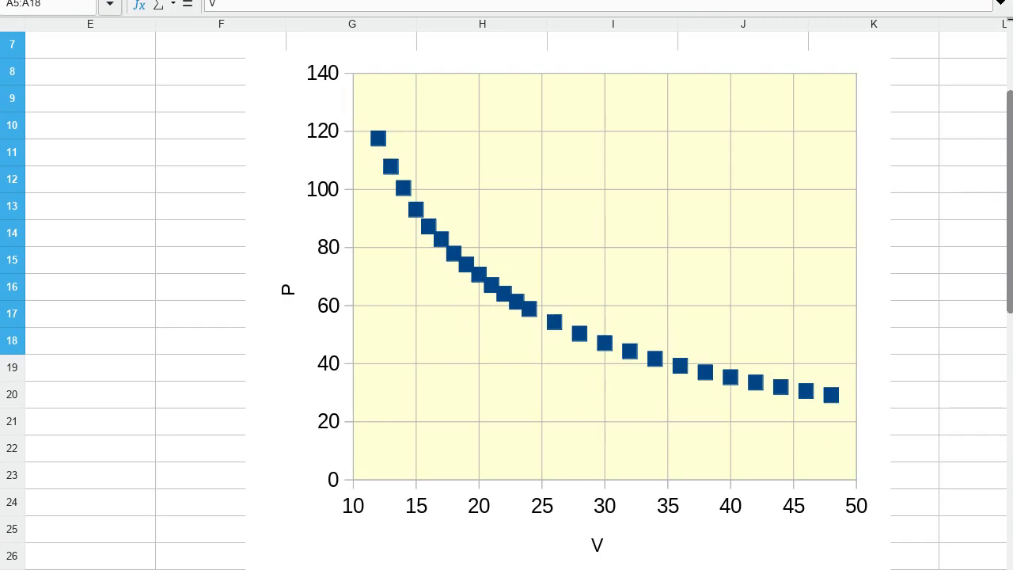
pyautogui.hscroll(-4, 273, 388)
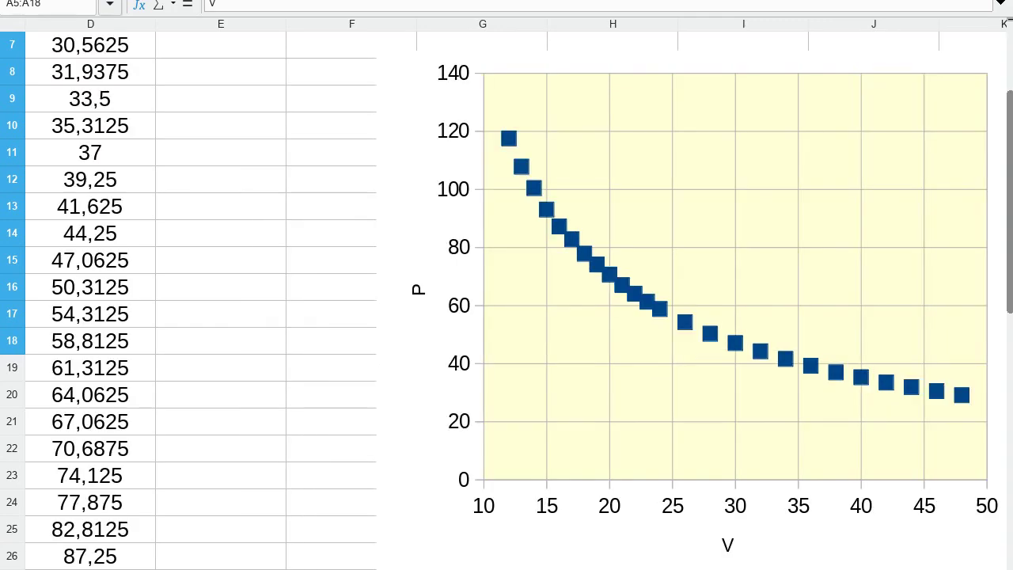
pyautogui.scroll(2, 273, 388)
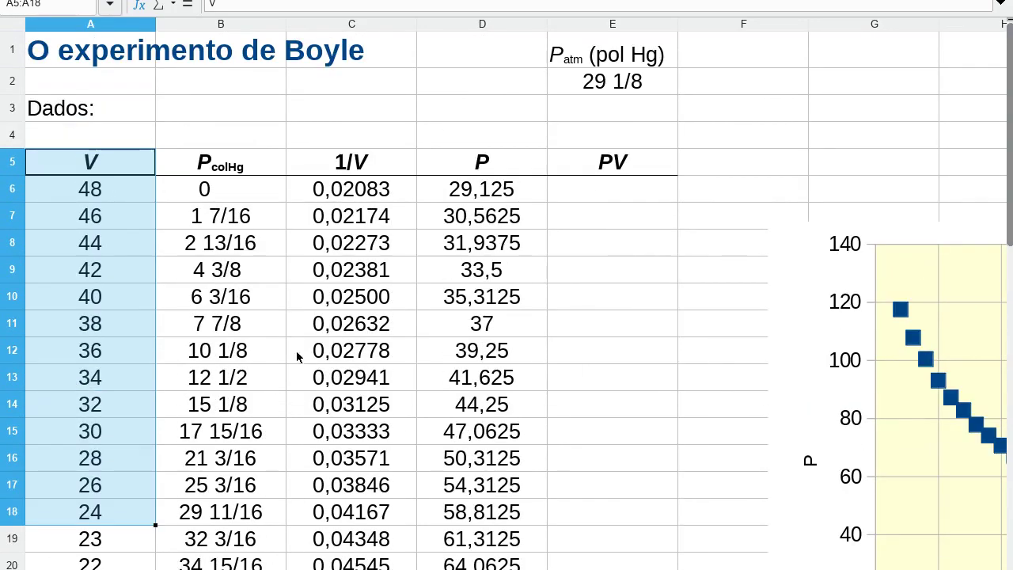
# - Review the 1/V and P columns and examine the P against 1/V chart with its trendline equation and R² value
pyautogui.click(342, 168)
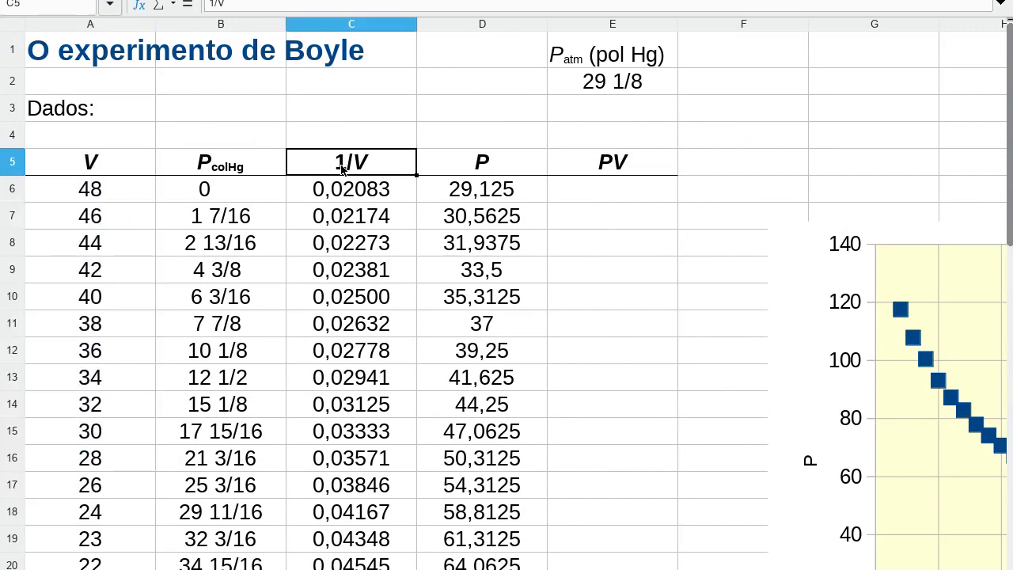
pyautogui.moveTo(320, 158); pyautogui.dragTo(469, 497)
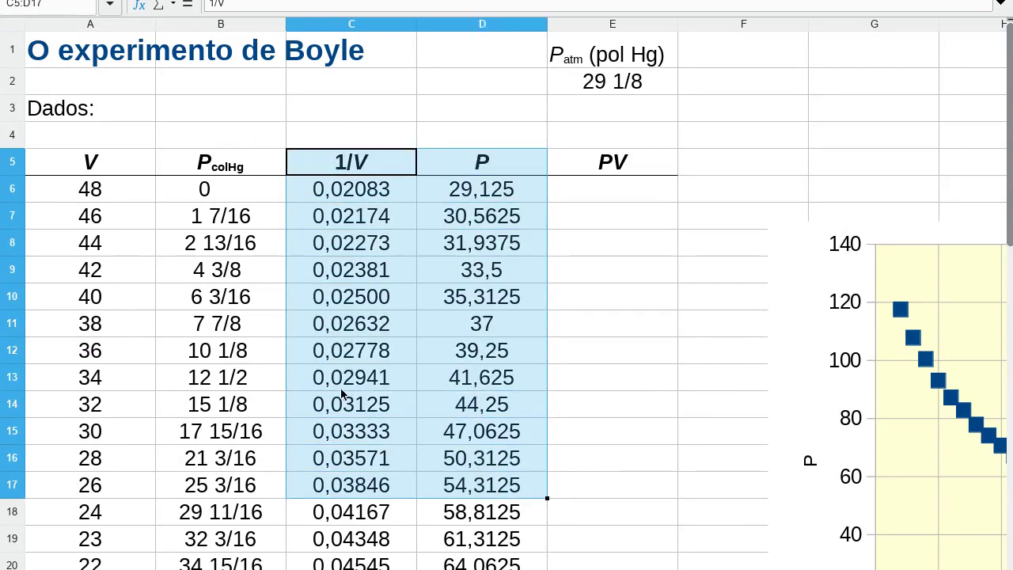
pyautogui.scroll(-7, 342, 394)
pyautogui.scroll(-4, 342, 394)
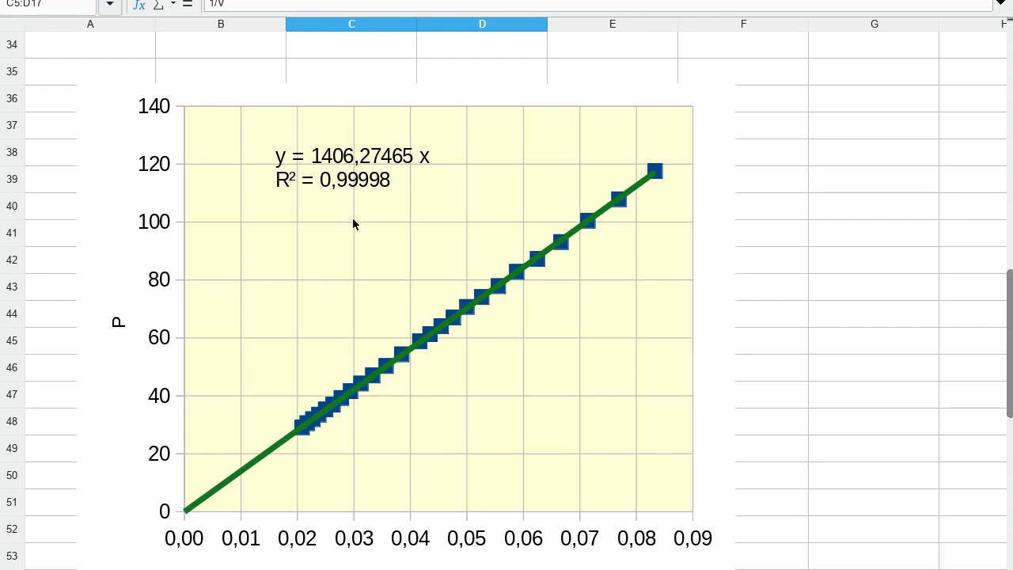
pyautogui.scroll(-1, 340, 269)
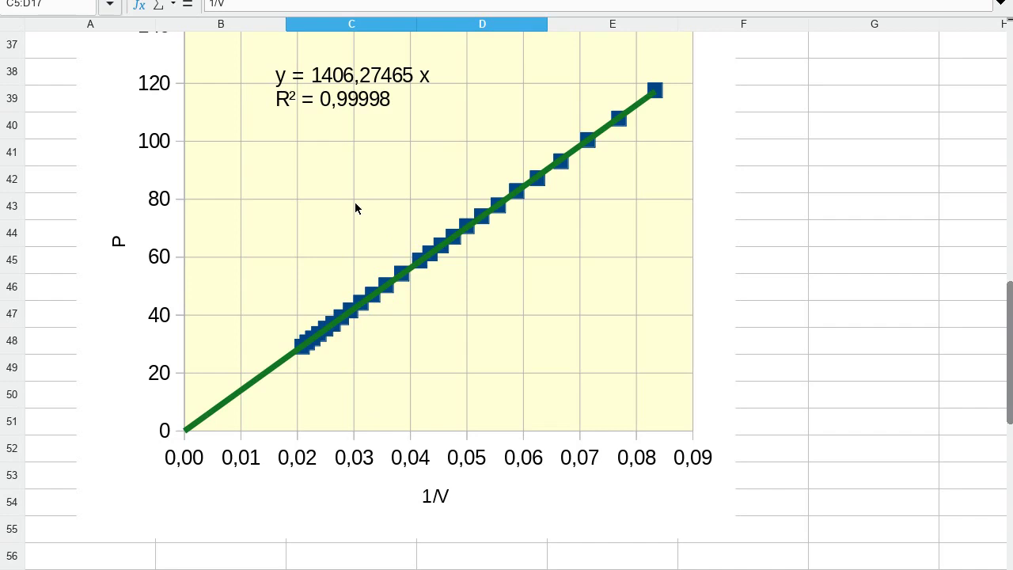
pyautogui.scroll(12, 355, 204)
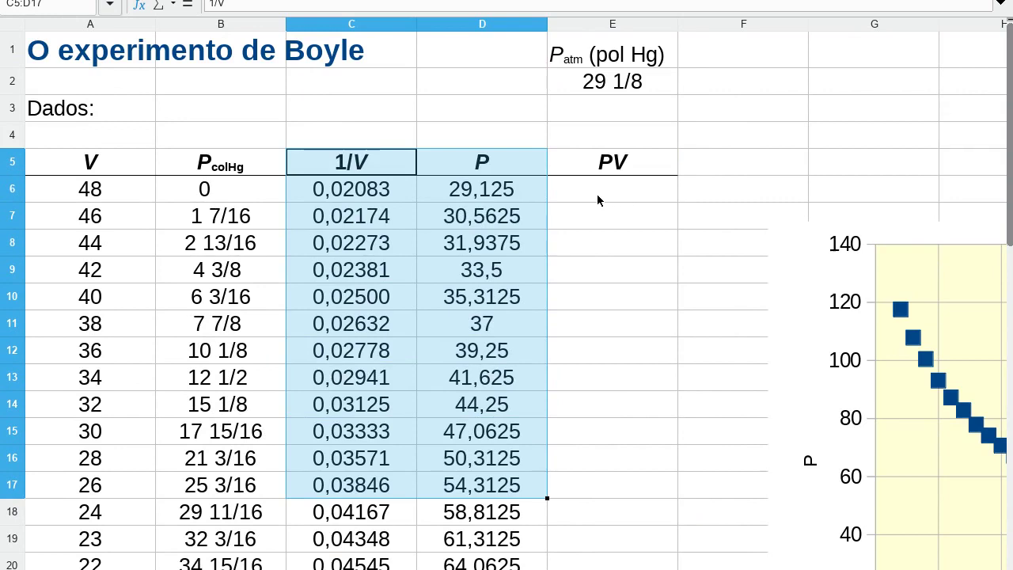
pyautogui.scroll(-12, 597, 200)
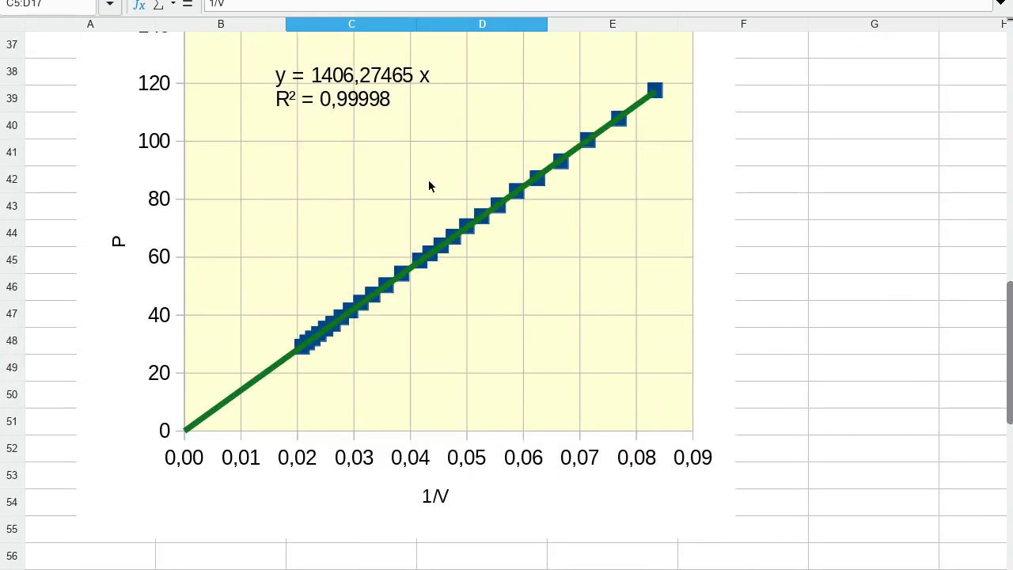
pyautogui.scroll(1, 428, 186)
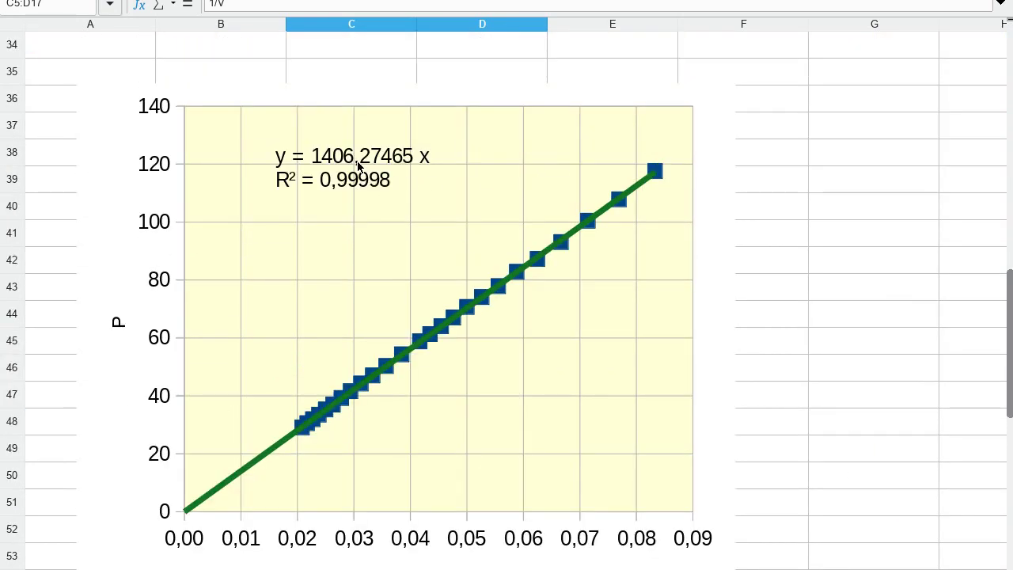
pyautogui.click(278, 161)
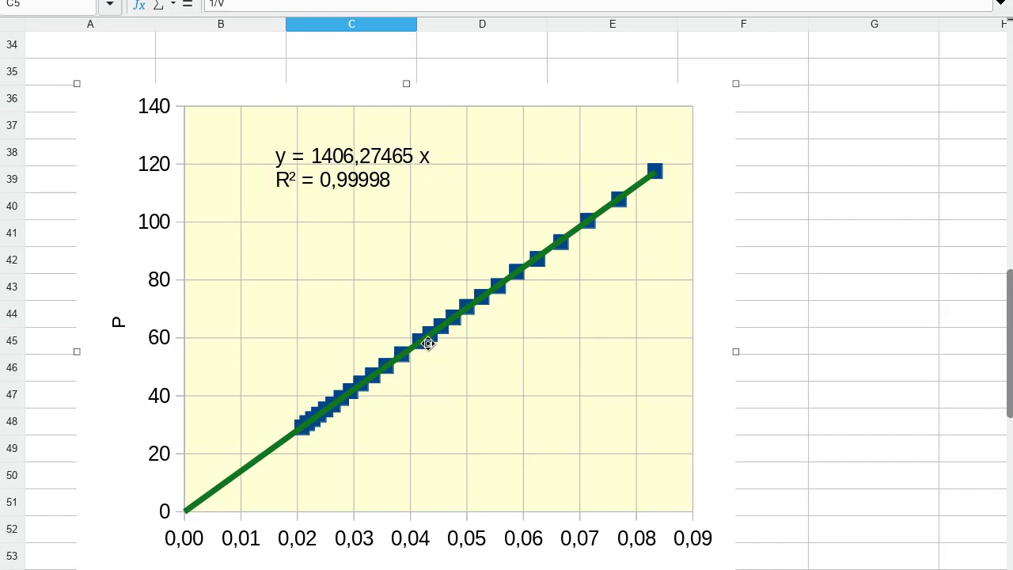
pyautogui.scroll(-1, 427, 344)
pyautogui.scroll(1, 428, 342)
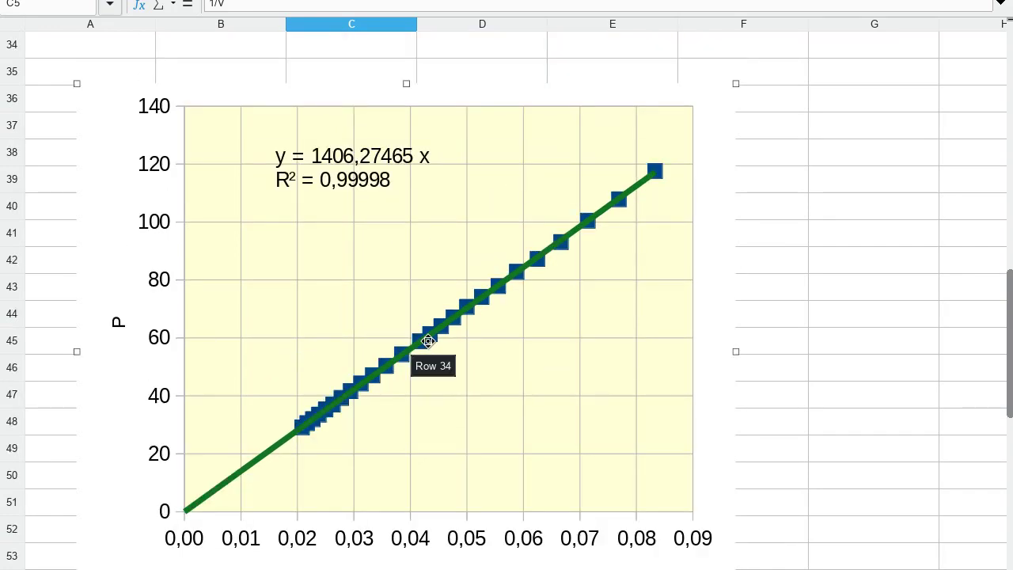
pyautogui.scroll(10, 428, 340)
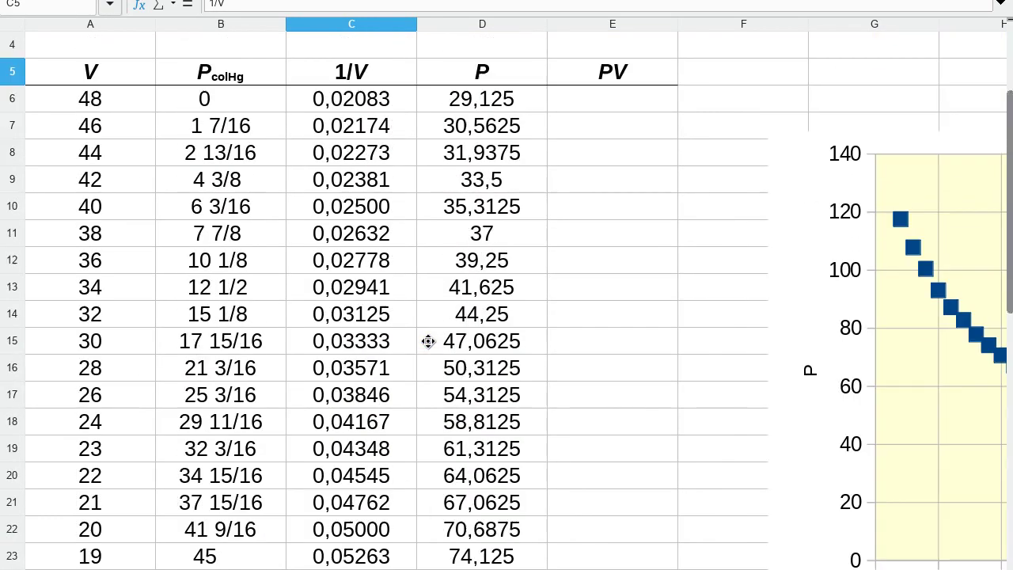
# - Enter the formula =D6*A6 in E6 to calculate the first PV product and reselect that cell
pyautogui.click(618, 102)
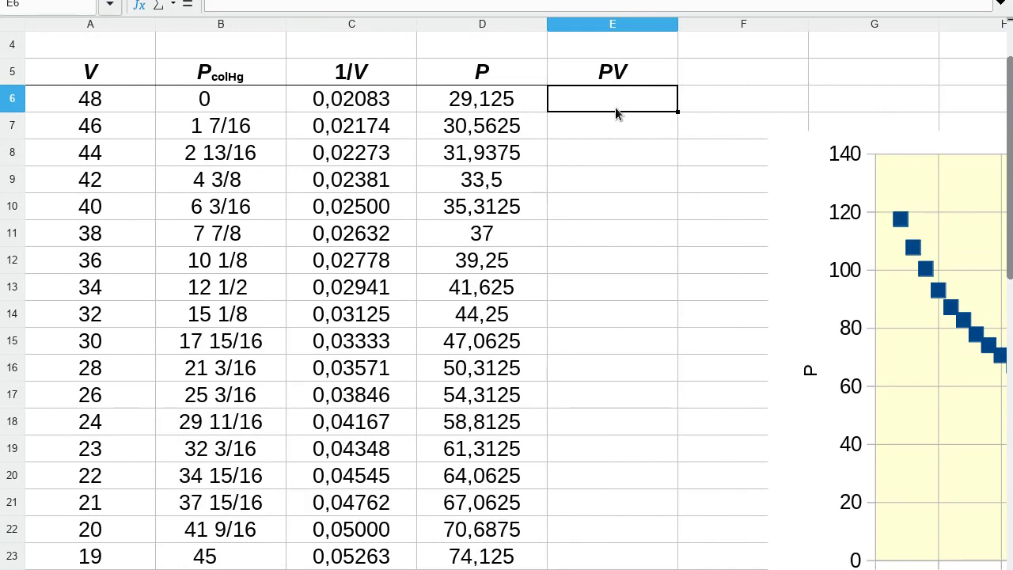
pyautogui.write('=')
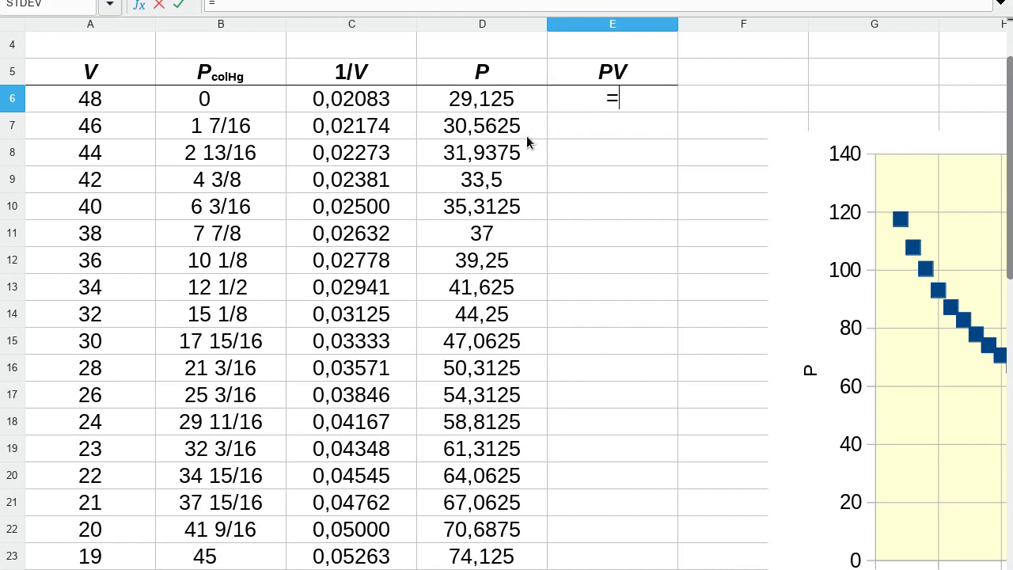
pyautogui.click(487, 101)
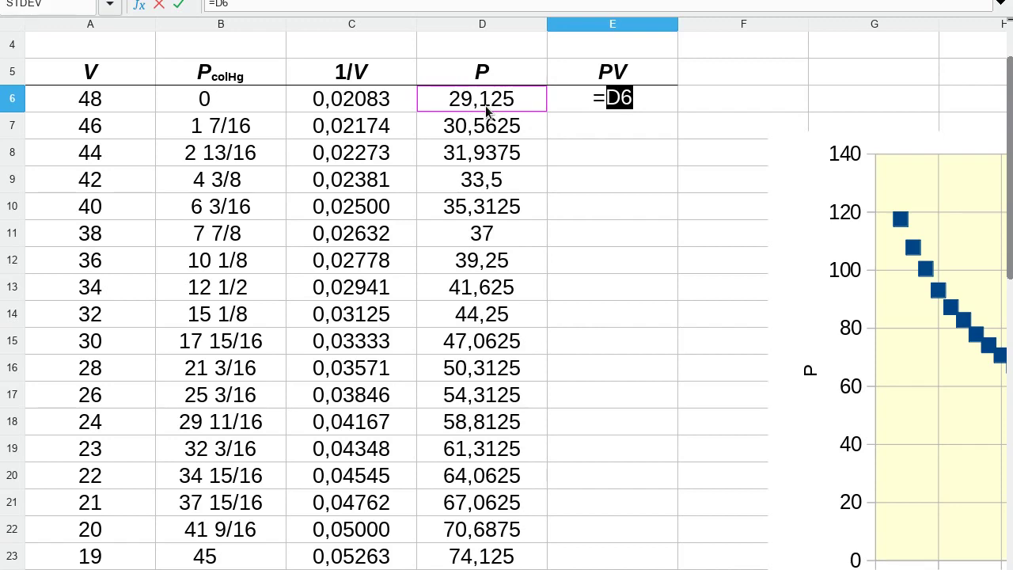
pyautogui.write('*')
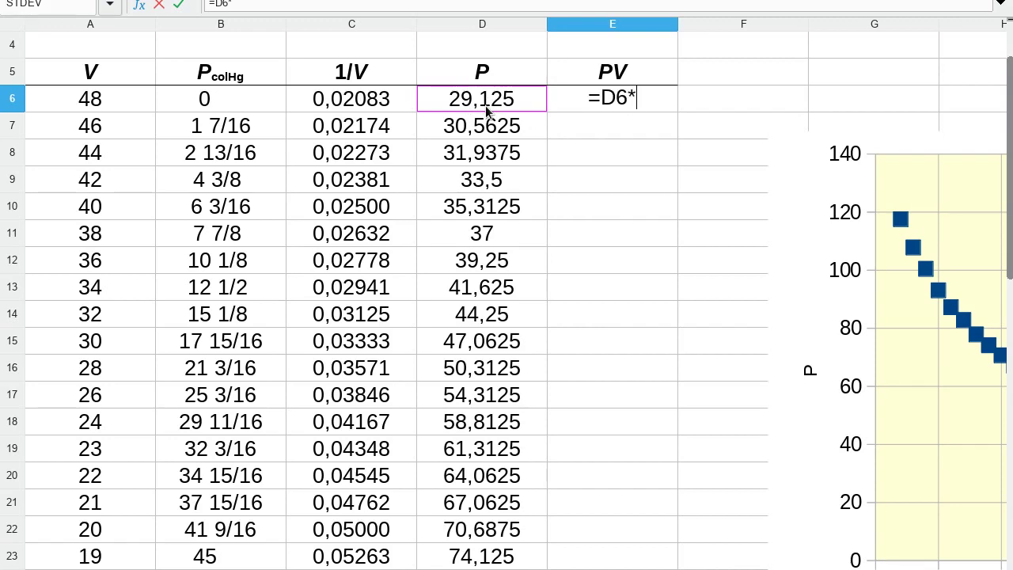
pyautogui.click(68, 100)
pyautogui.press('Return')
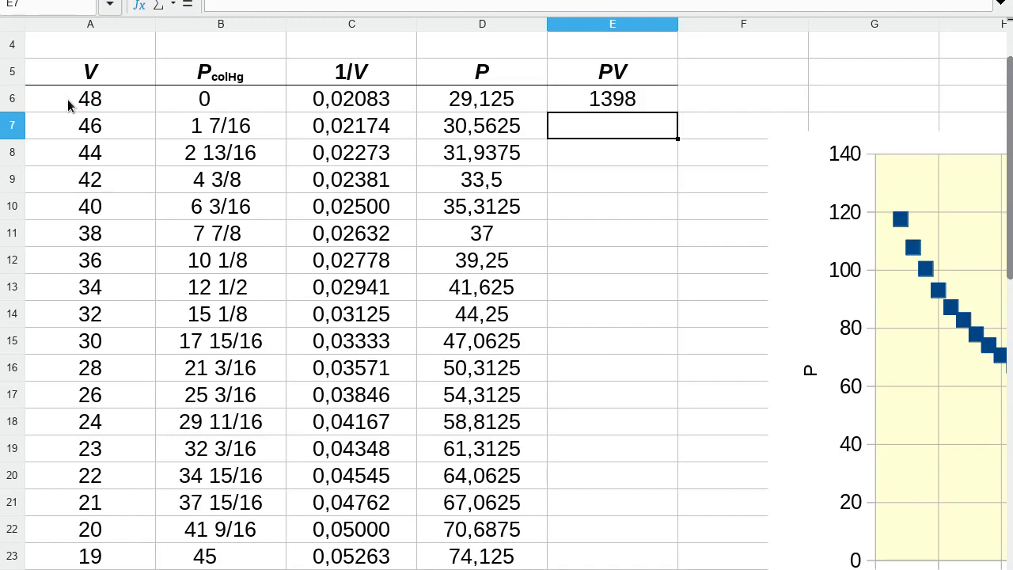
pyautogui.click(589, 98)
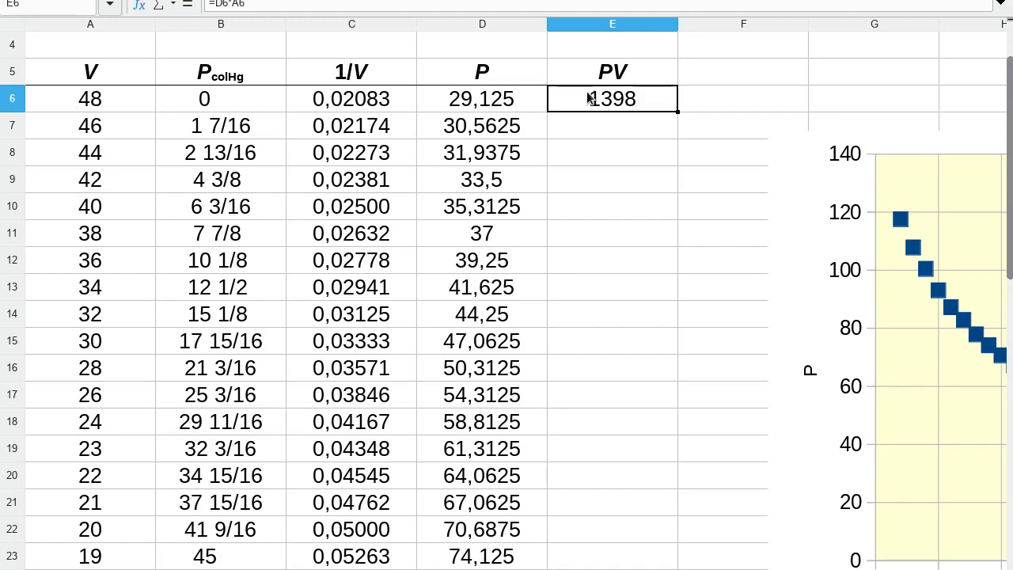
# - Fill the PV product formula from E6 down to E30 to complete the PV column
pyautogui.moveTo(677, 112); pyautogui.dragTo(639, 171)
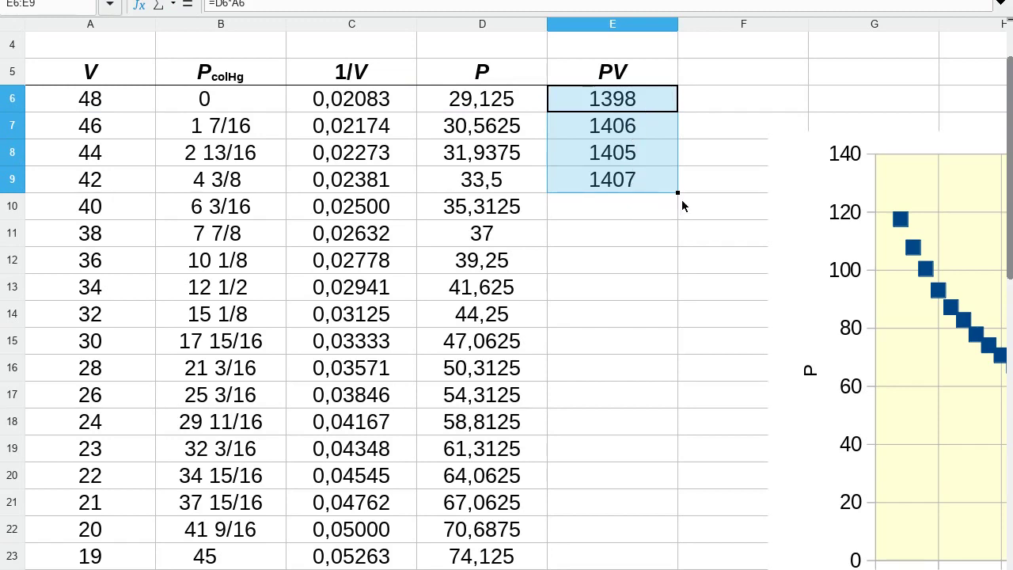
pyautogui.moveTo(679, 192); pyautogui.dragTo(679, 292)
pyautogui.scroll(-2, 678, 292)
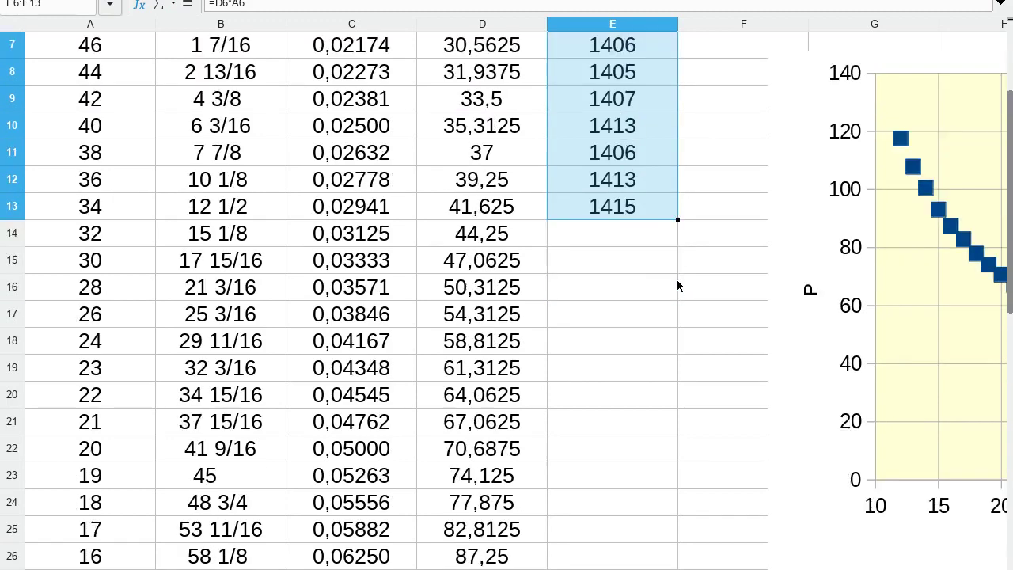
pyautogui.moveTo(676, 141); pyautogui.dragTo(664, 442)
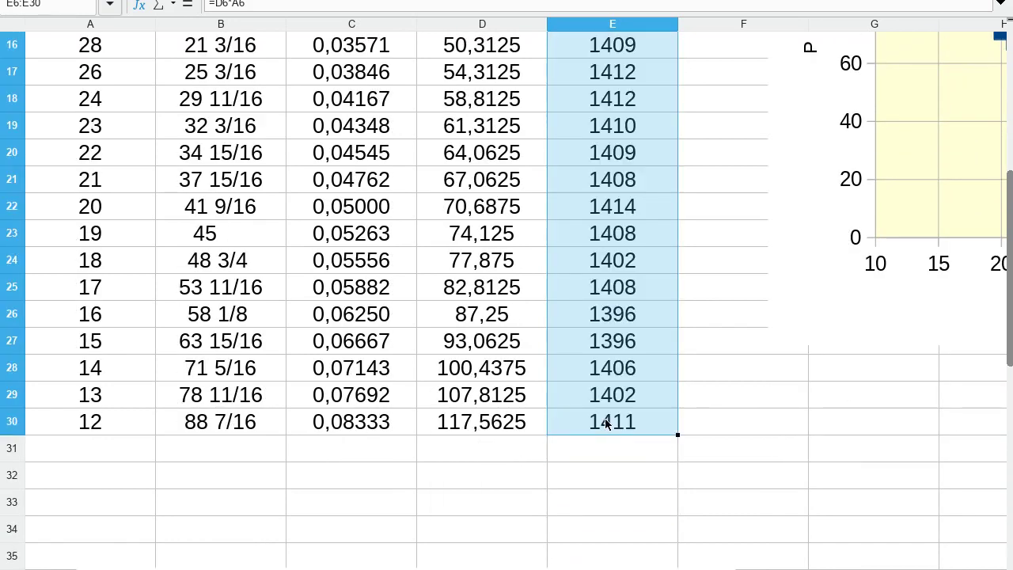
pyautogui.scroll(-1, 559, 214)
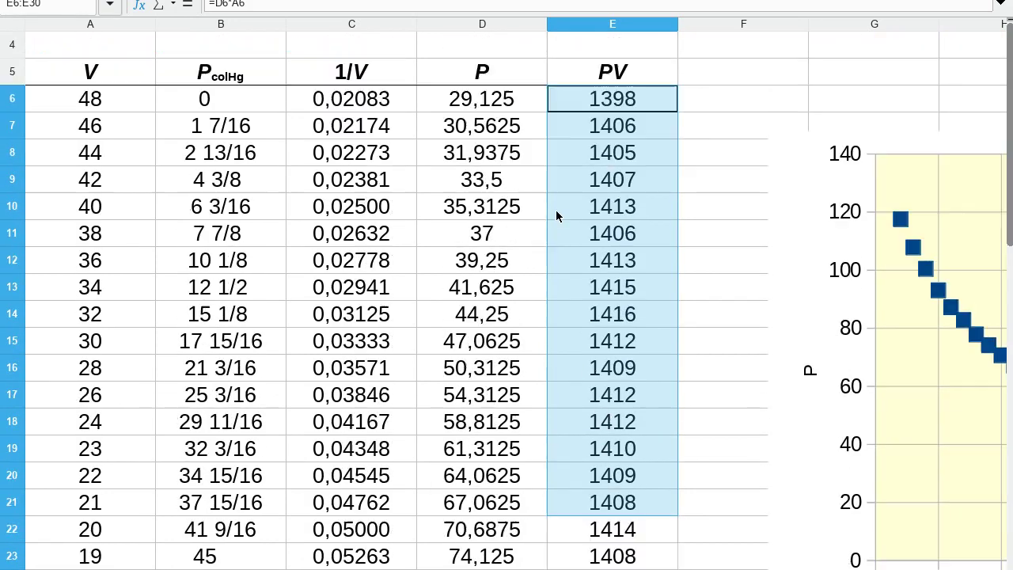
# - Review the PV values at the start of column E and examine the scatter chart of PV against P below the data
pyautogui.click(592, 100)
pyautogui.click(592, 129)
pyautogui.click(582, 202)
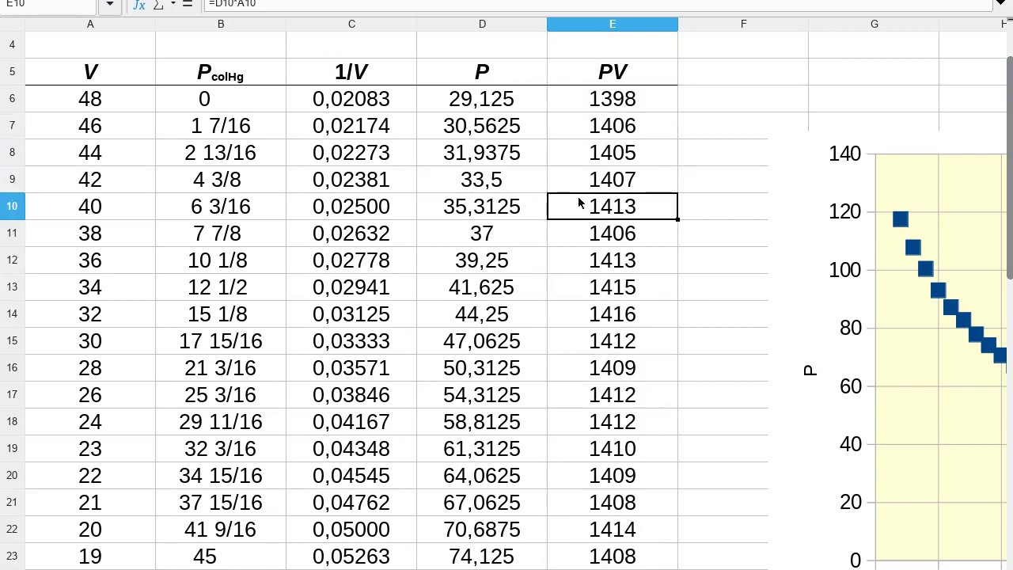
pyautogui.scroll(-13, 573, 240)
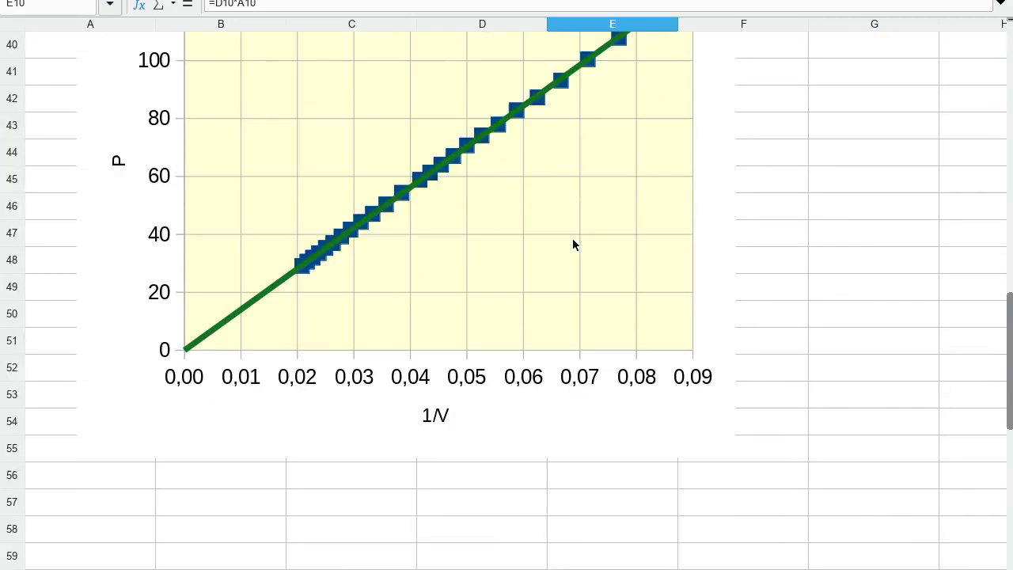
pyautogui.scroll(-6, 572, 240)
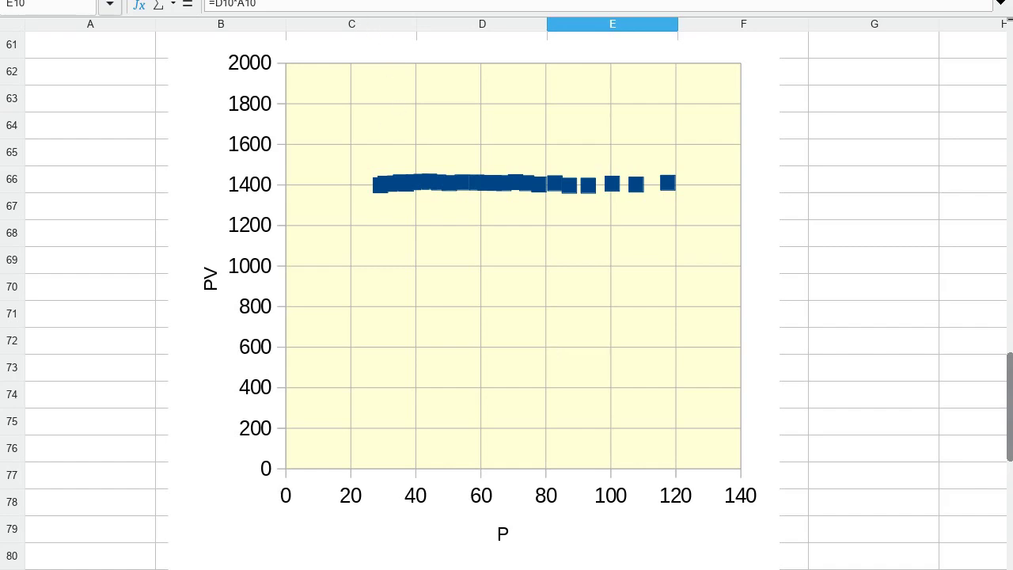
pyautogui.scroll(-2, 210, 390)
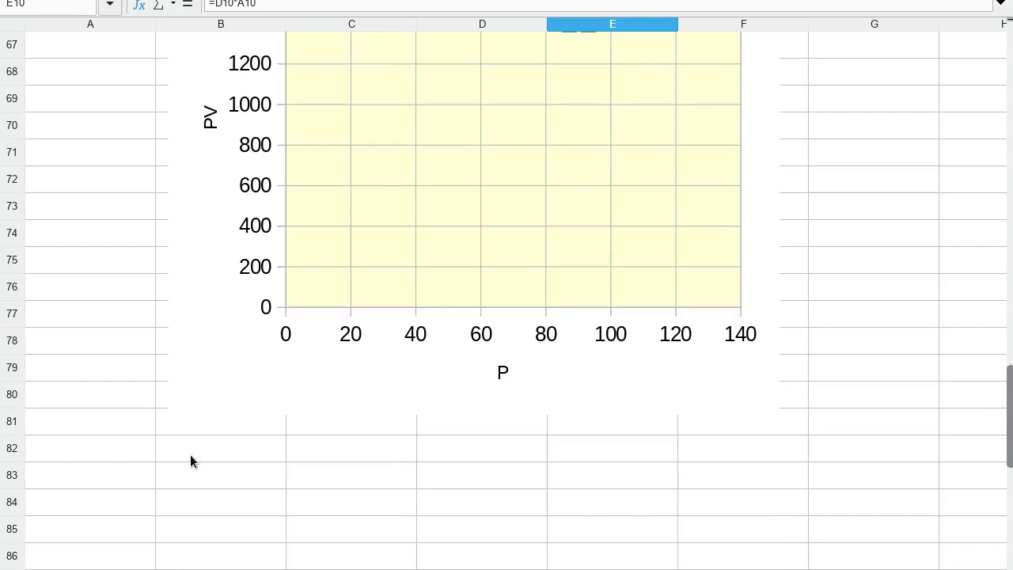
# - Check the rows below the PV chart and switch to Workspace 1 with the scanned table of the condensation of the air
pyautogui.scroll(-2, 187, 463)
pyautogui.scroll(-3, 190, 445)
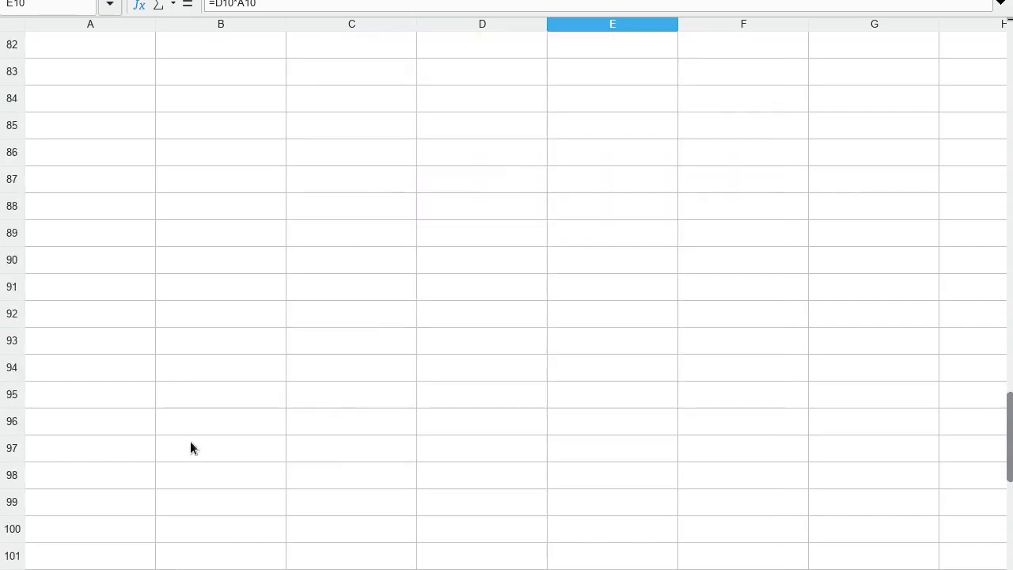
pyautogui.hotkey('ctrl', 'alt', 'Left')
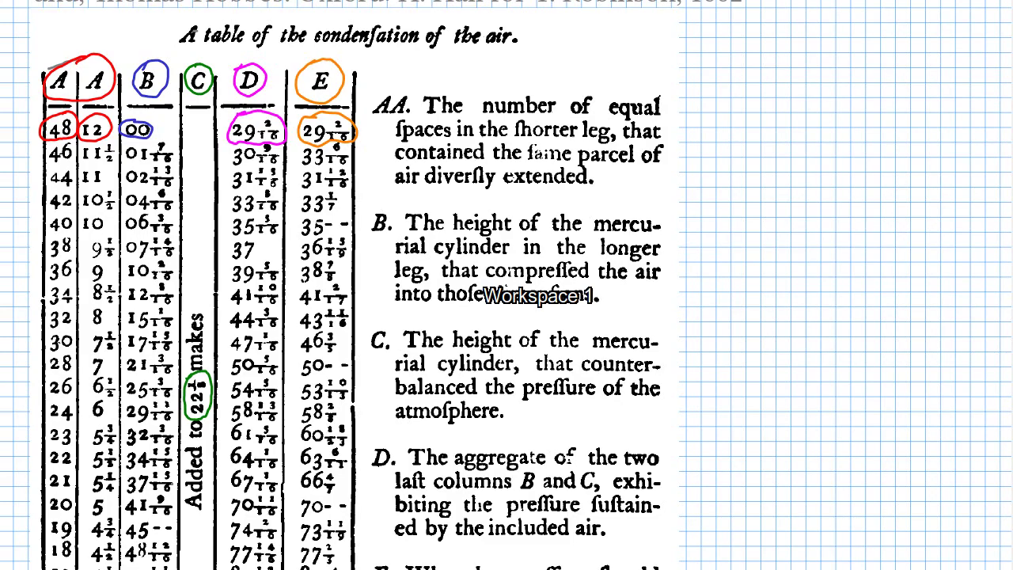